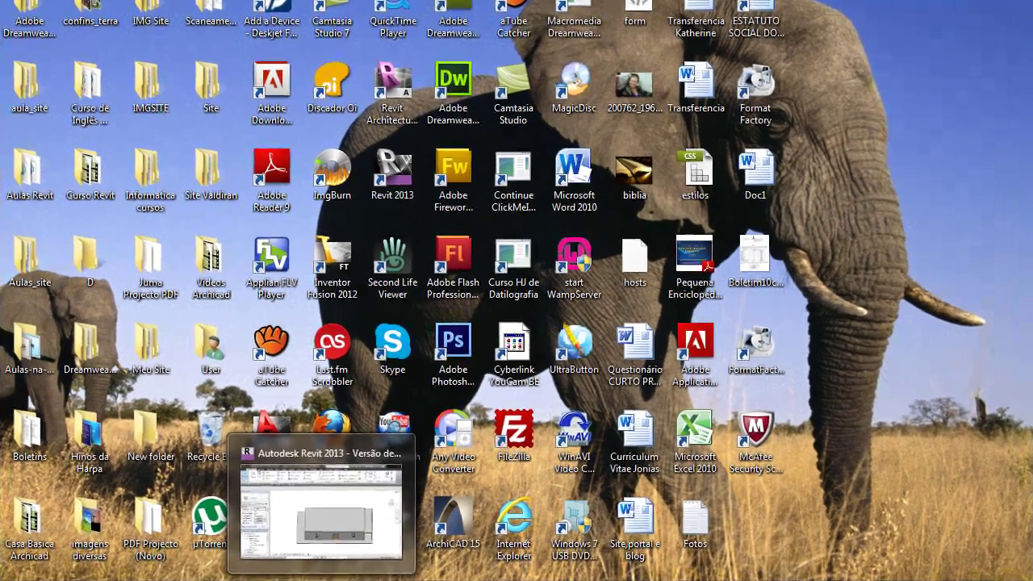
Restore the Revit 2013 window showing the house project's 3D view.
click(340, 569)
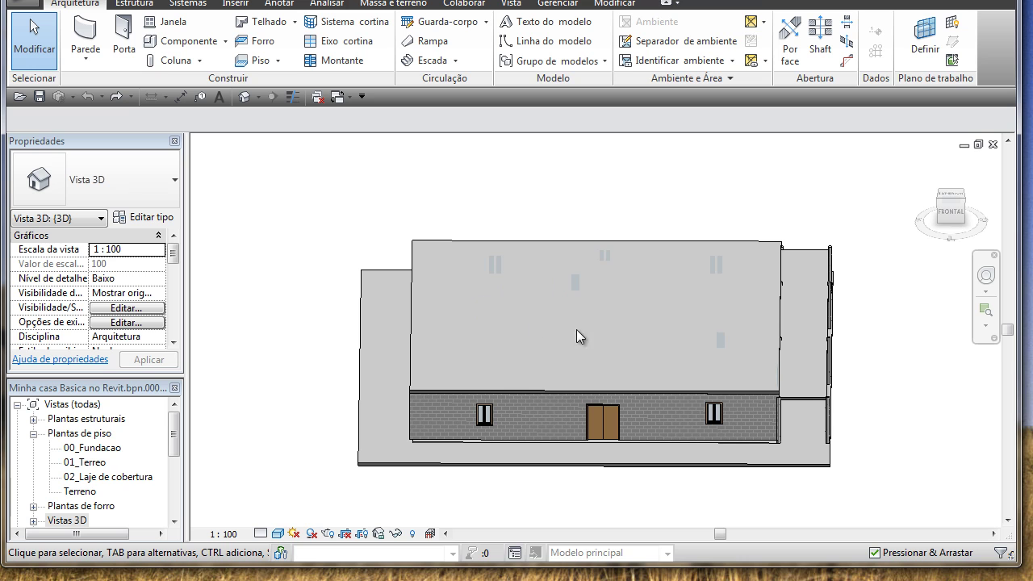
Select, then deselect, the roof slab and cycle through the overlapping walls to expose the upper walls.
click(691, 389)
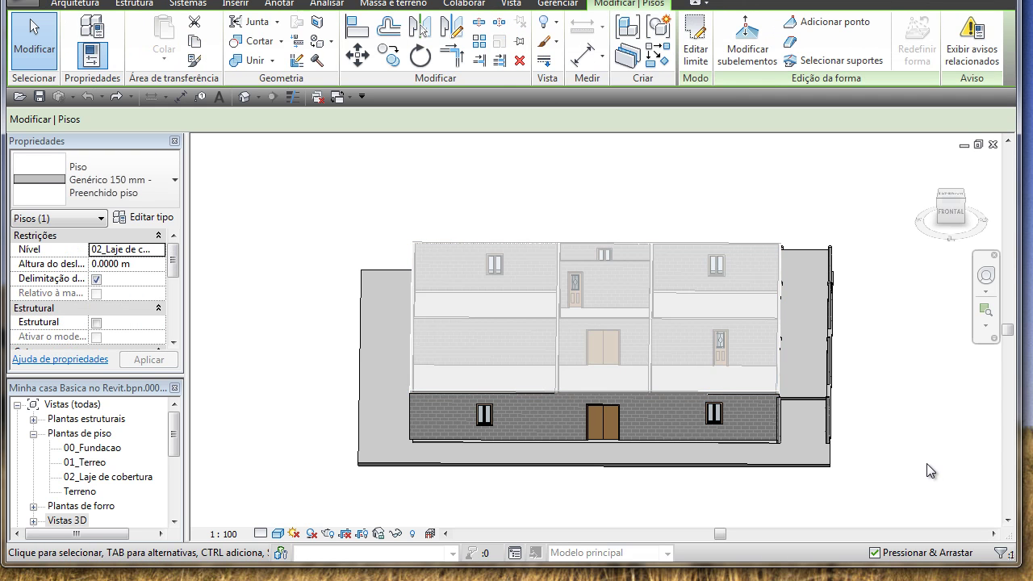
key(Escape)
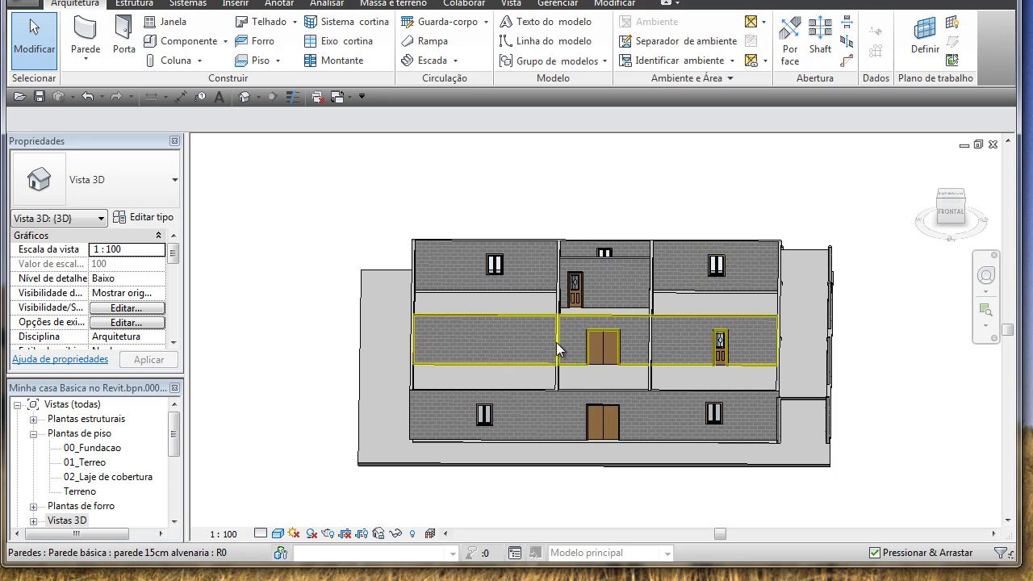
key(Tab)
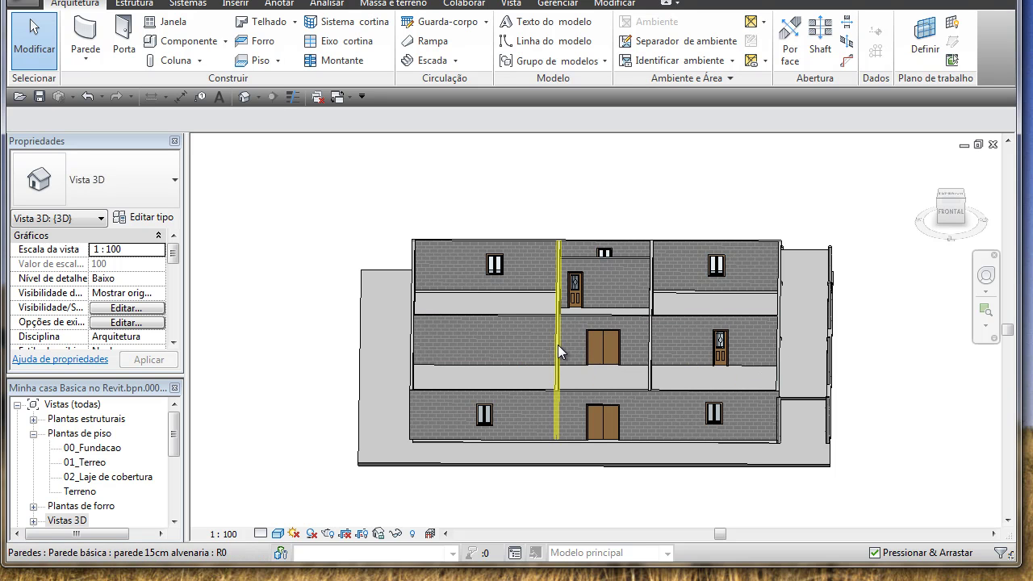
Start a roof by extrusion on the front ground-floor wall's plane at level 02_Laje de cobertura, offset 0.
click(295, 22)
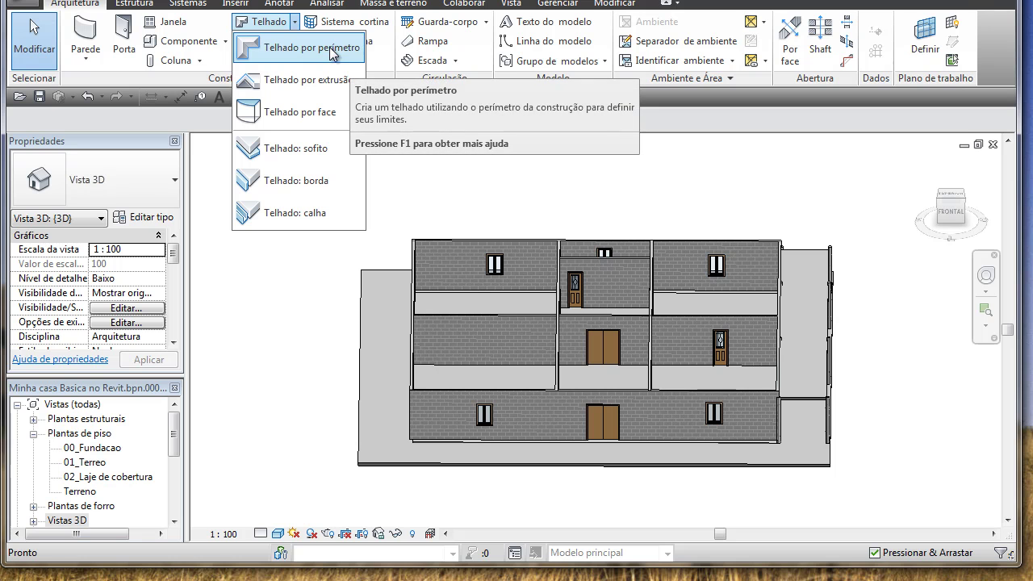
click(297, 82)
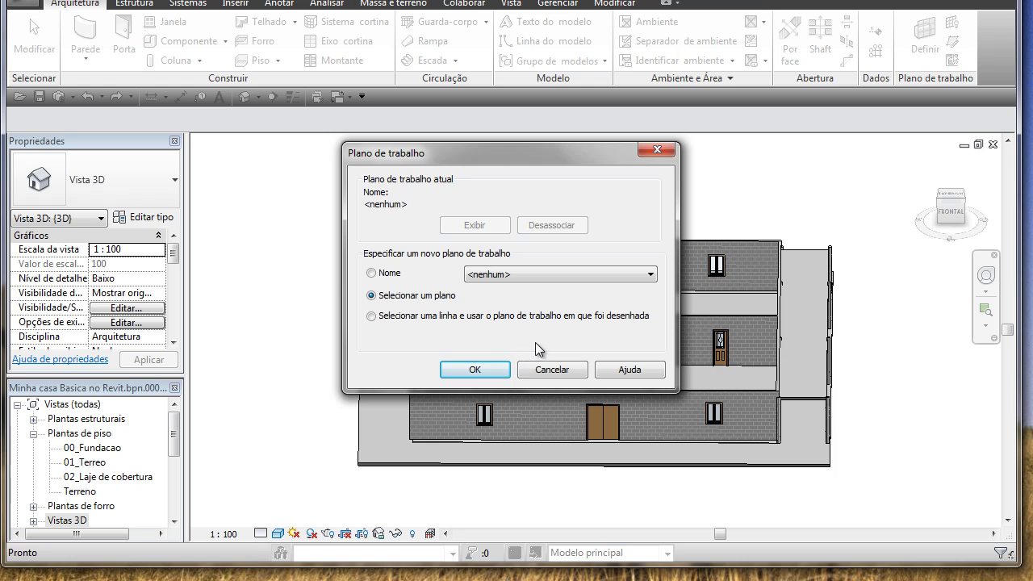
click(493, 372)
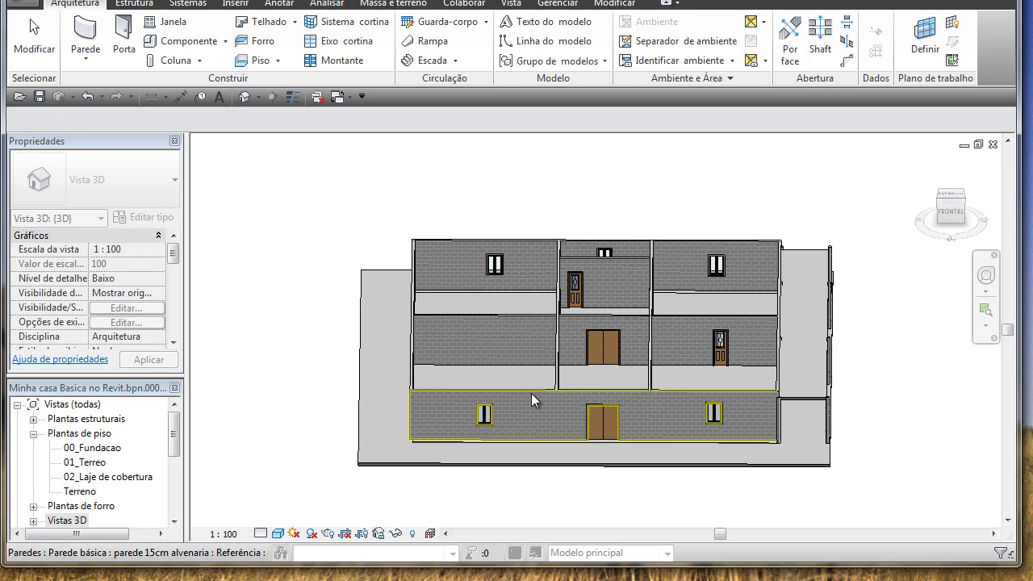
click(531, 393)
click(465, 276)
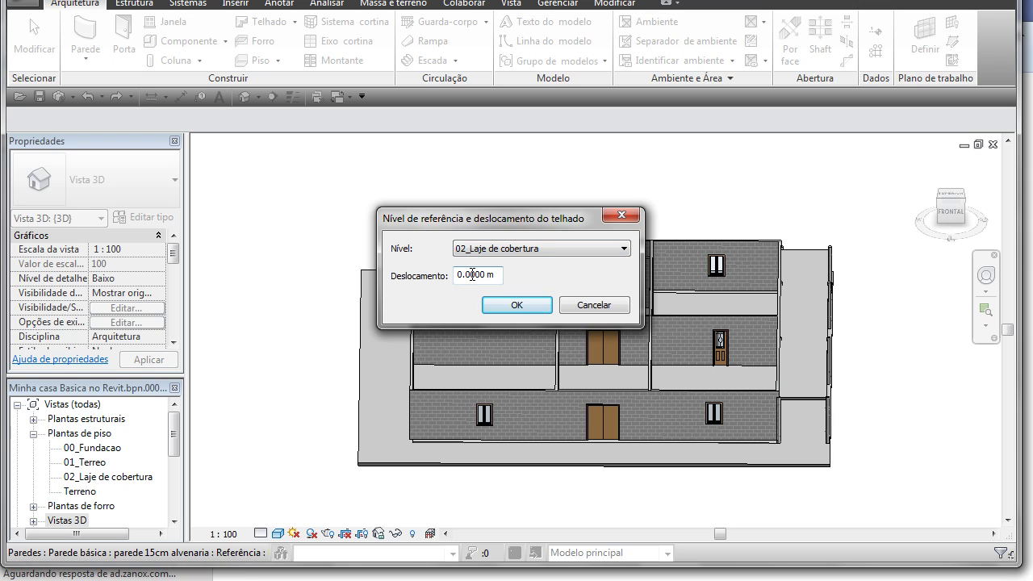
click(517, 304)
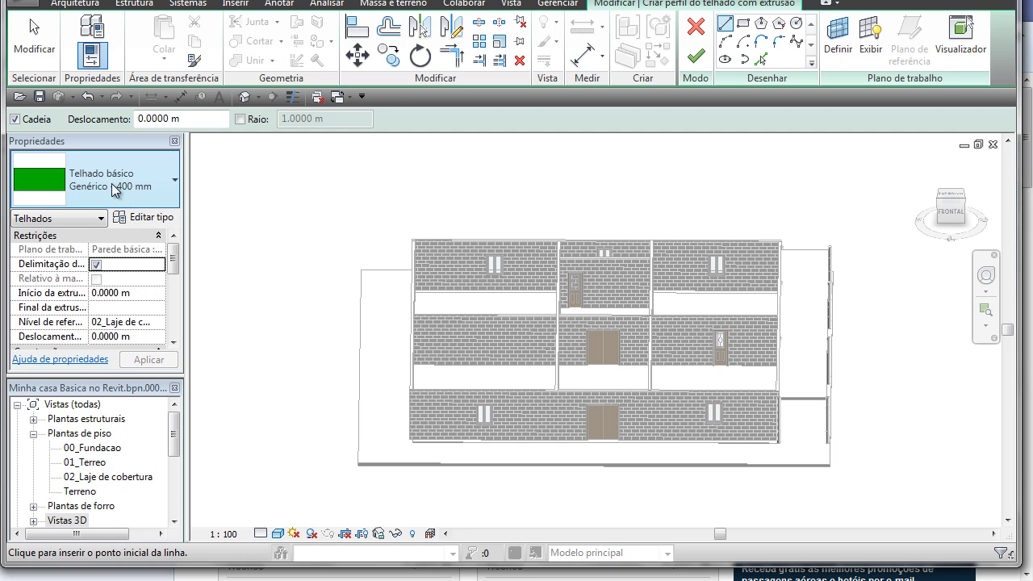
Pick the Telhado básico Genérico - 125 mm type for the extruded roof.
click(175, 181)
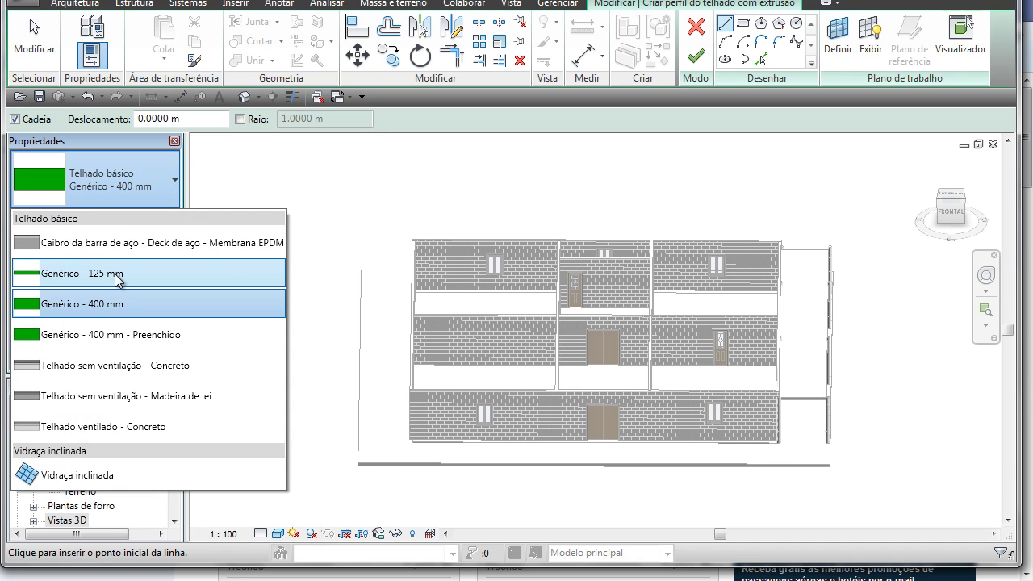
click(118, 280)
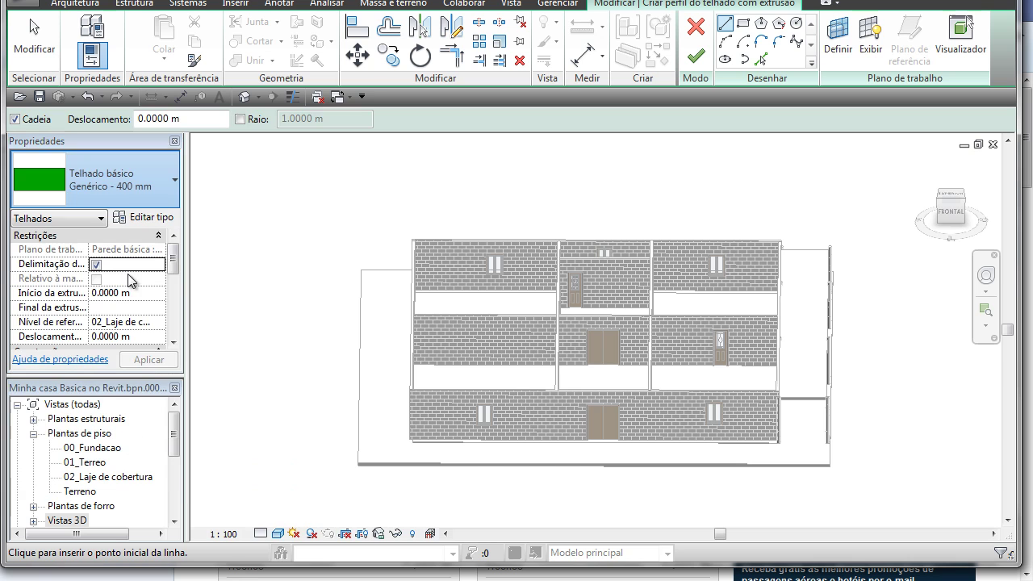
Duplicate the roof type under the name 'Telhado por extrusao 12cm'.
click(162, 221)
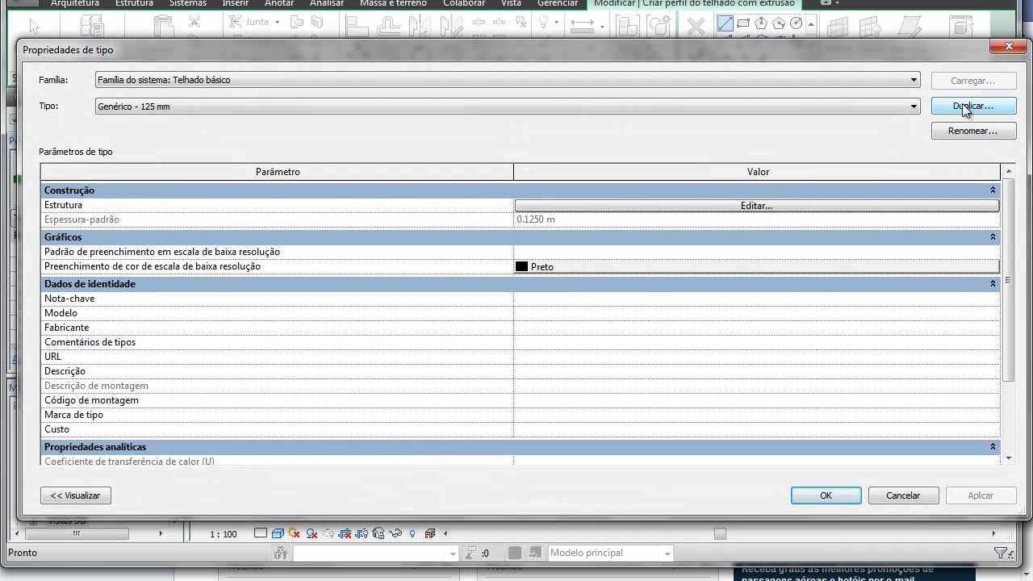
click(962, 108)
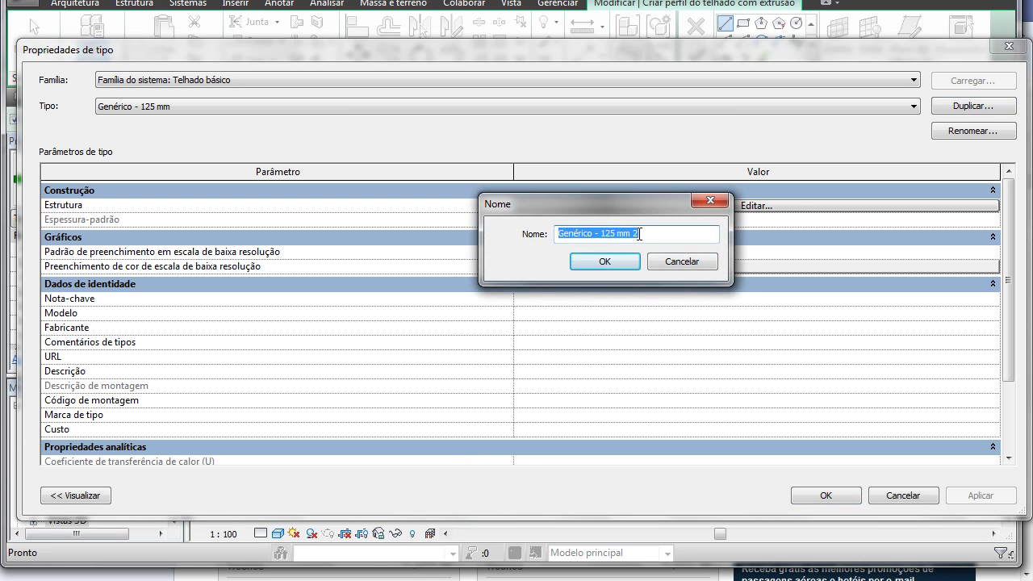
text(Telh)
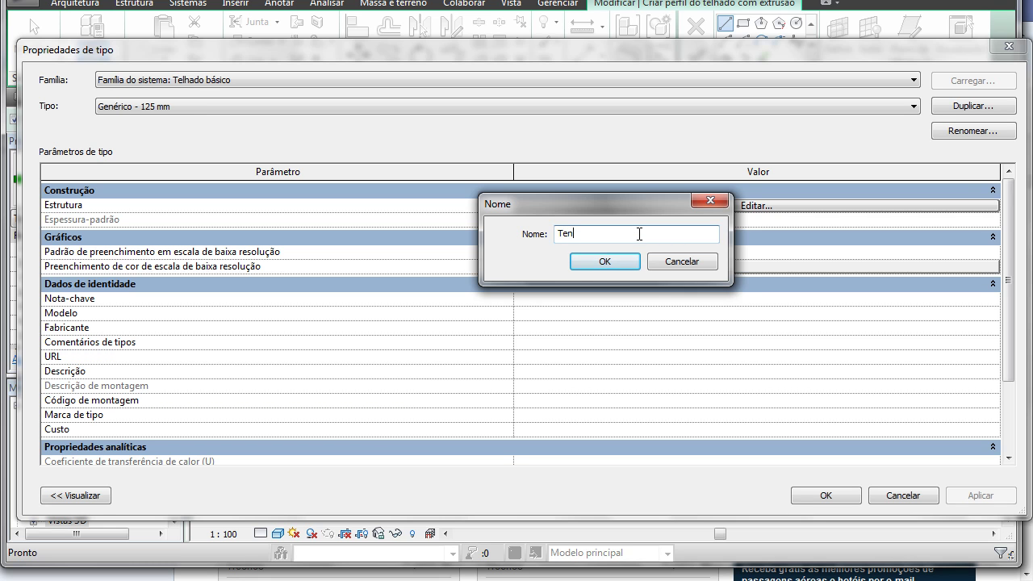
text(ado por extr)
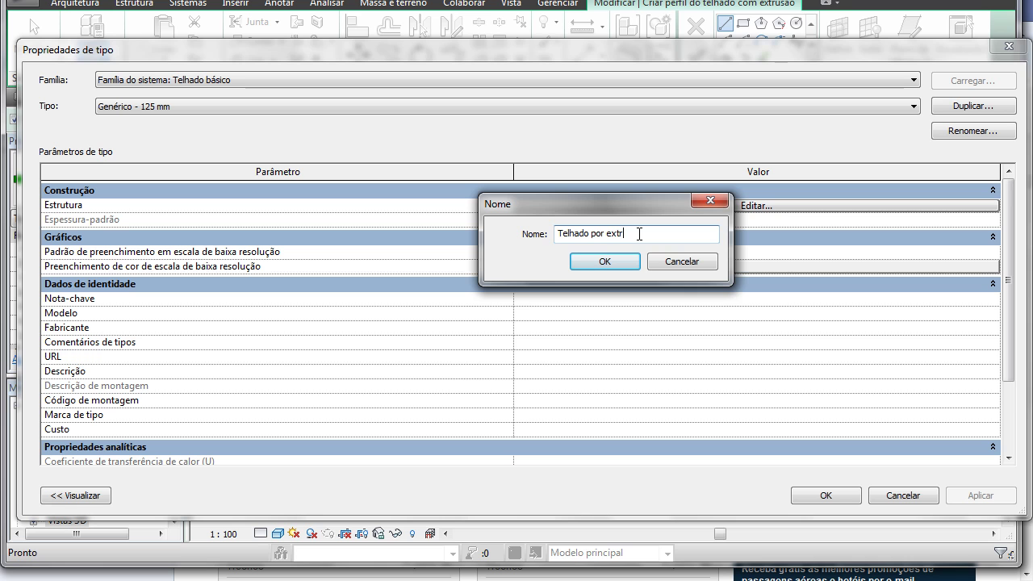
text(usao)
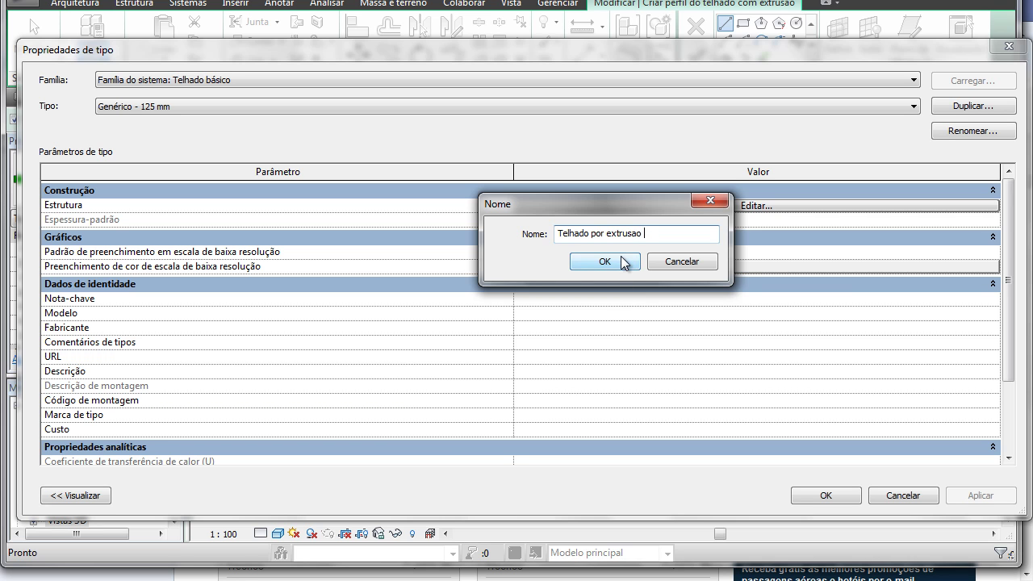
text(2cm)
click(603, 262)
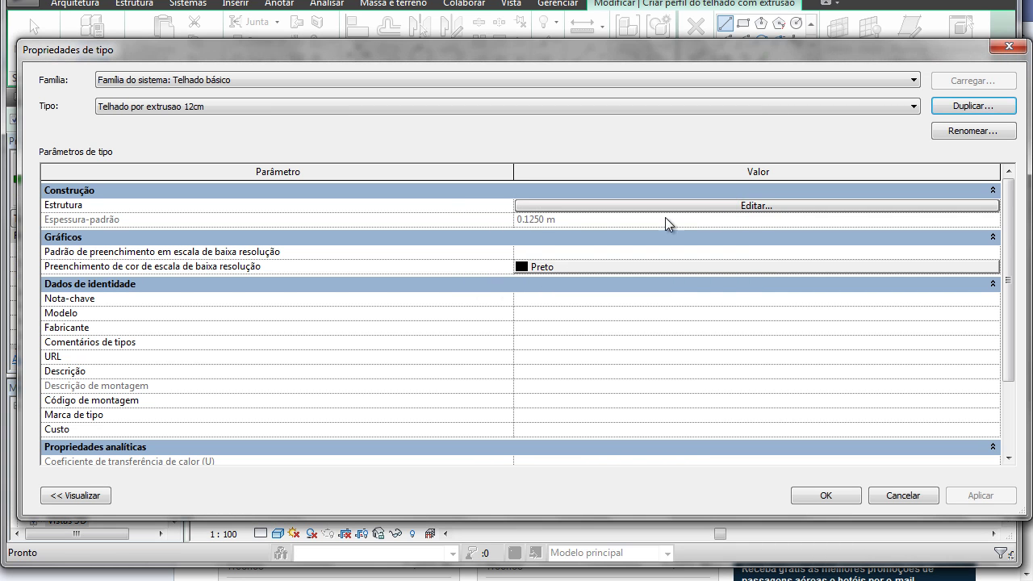
Set the new type's structure layer thickness to 0.1200 m and apply it.
click(757, 206)
click(542, 203)
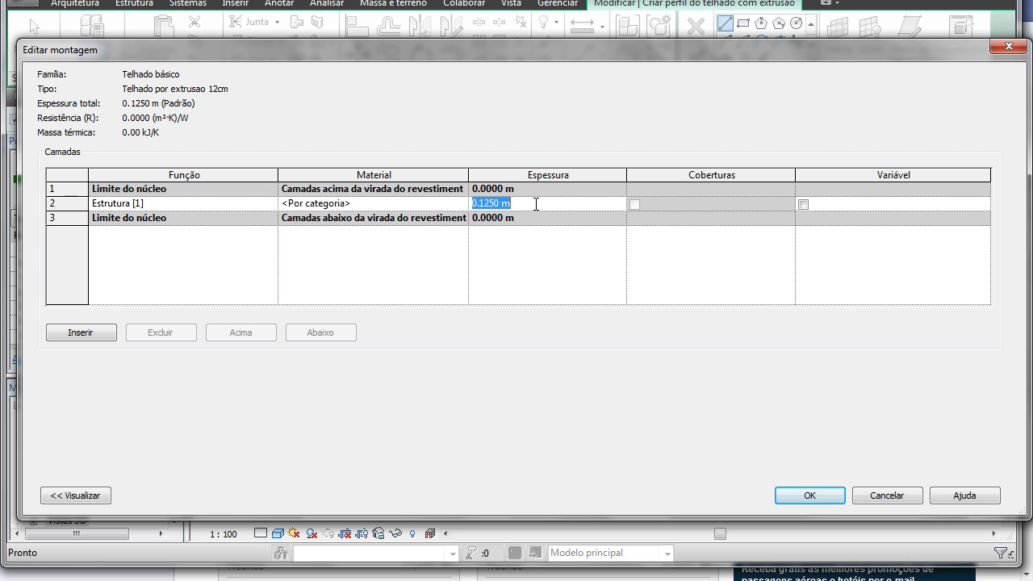
text(0)
click(806, 495)
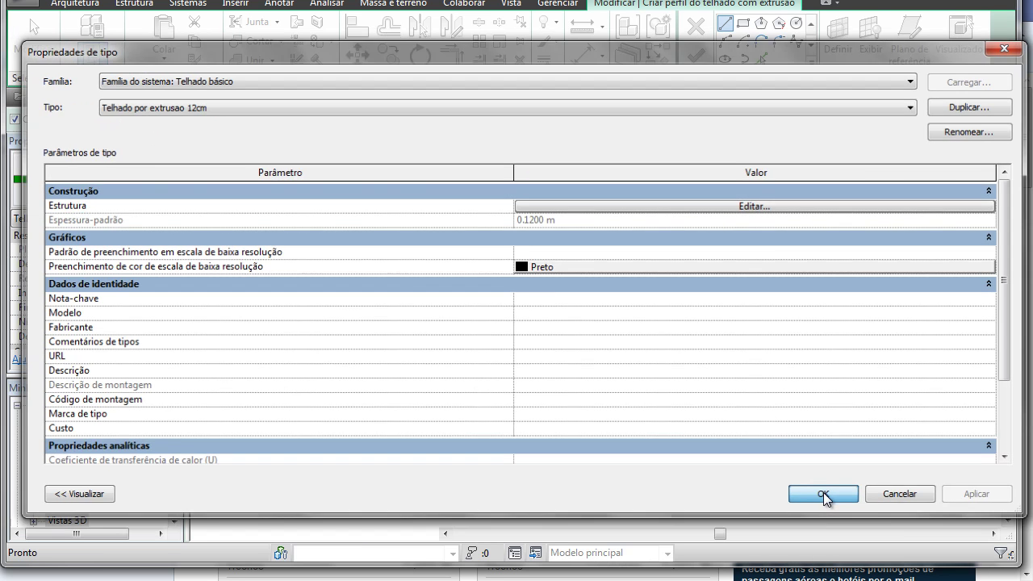
click(823, 493)
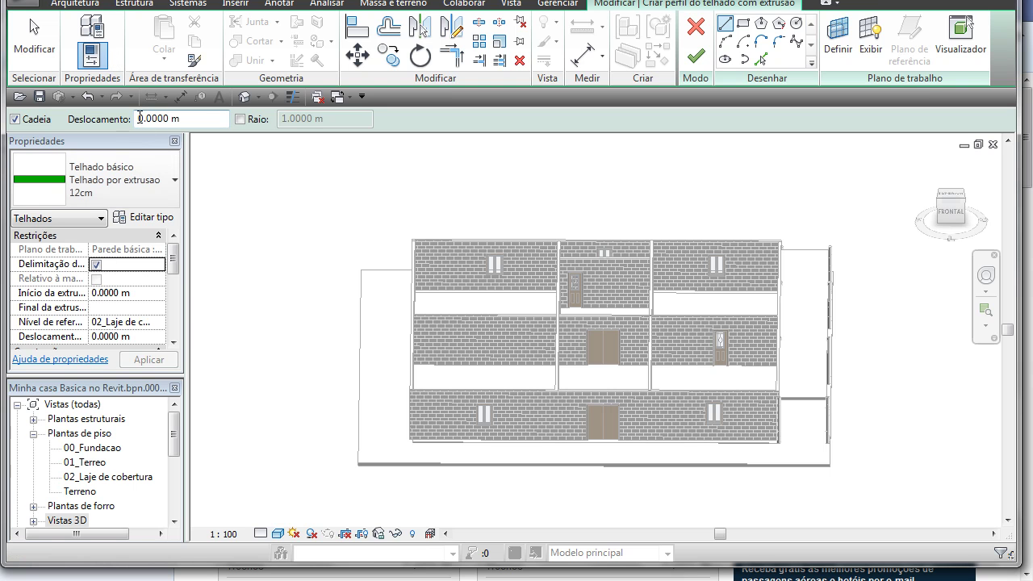
Scroll the Project Browser down to Elevações and open the Vista Frontal elevation.
click(142, 118)
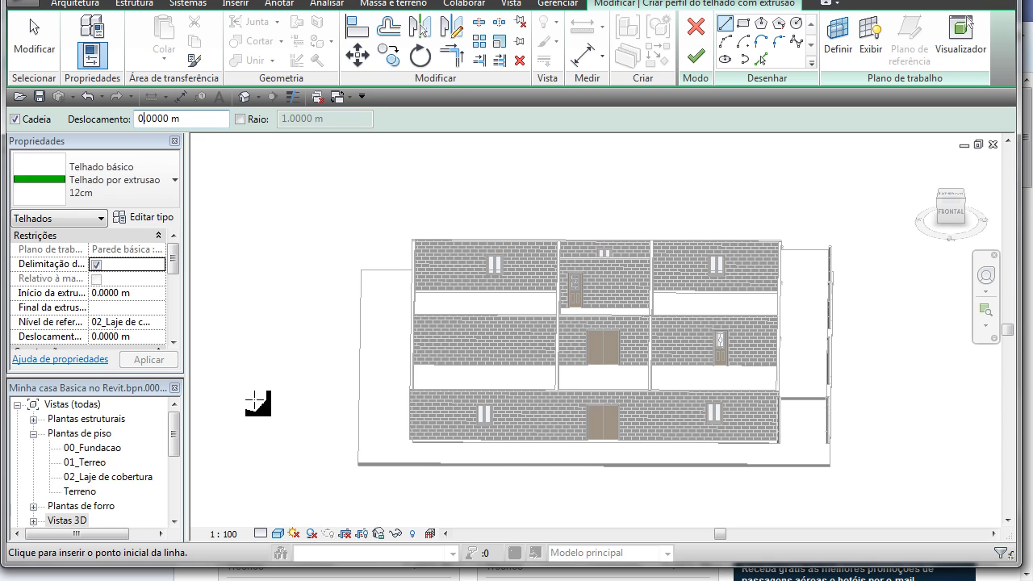
key(Tab)
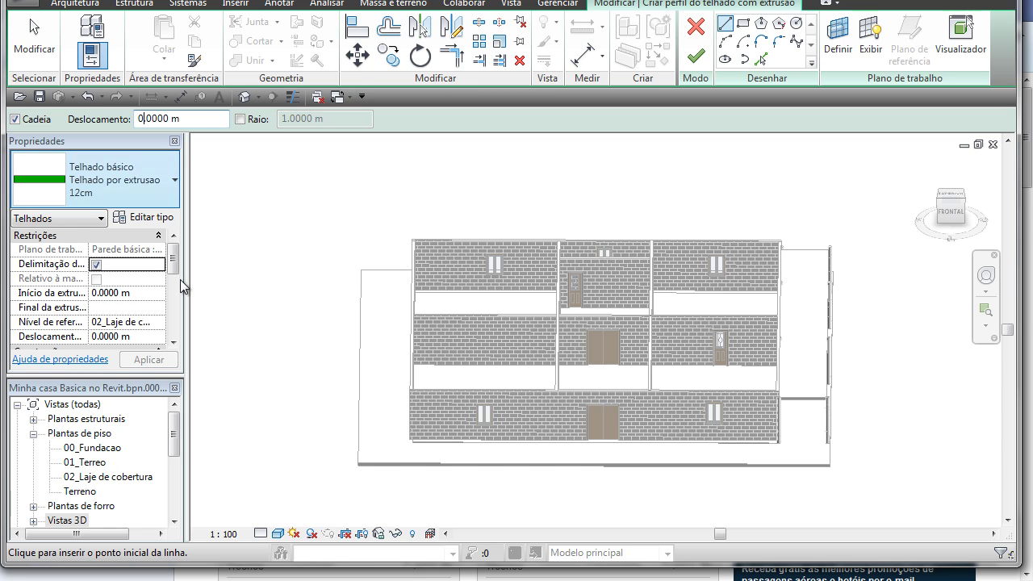
key(Tab)
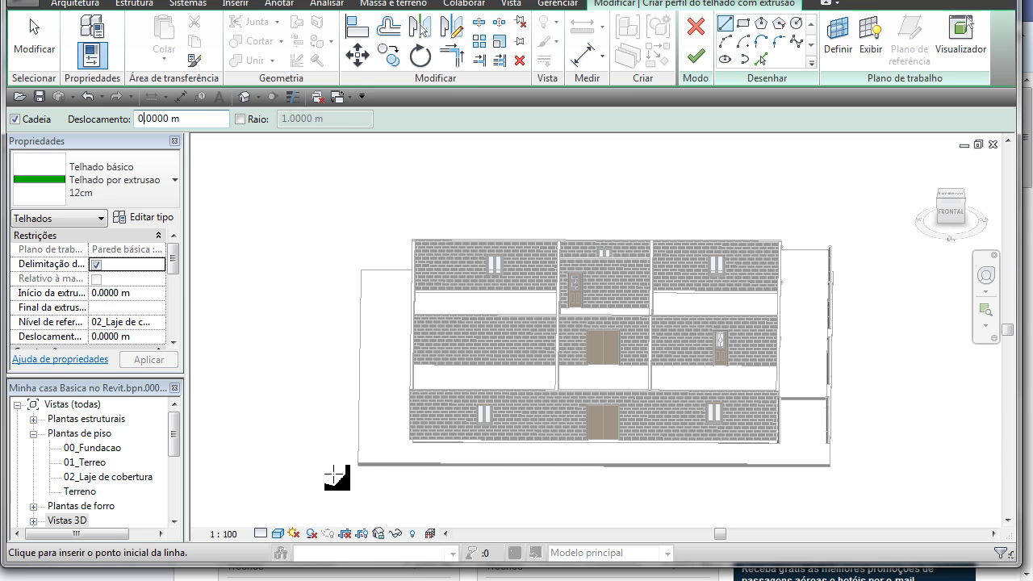
click(174, 522)
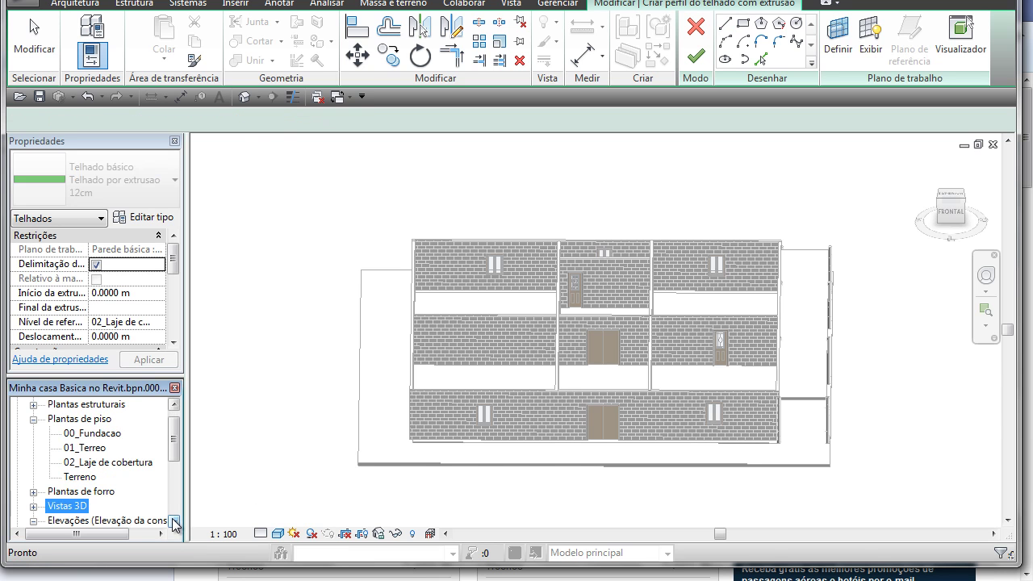
click(173, 522)
click(174, 522)
click(174, 523)
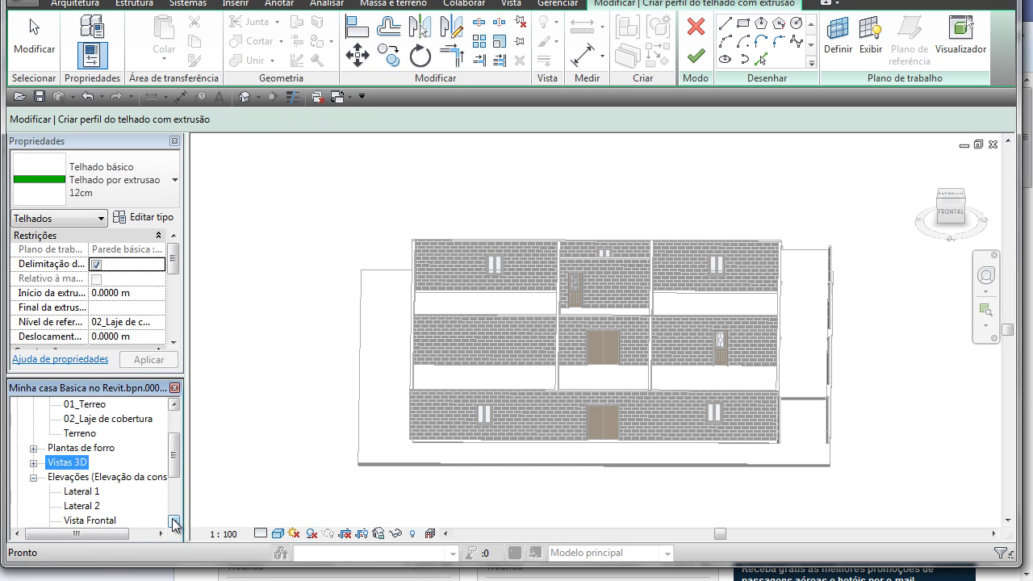
click(173, 522)
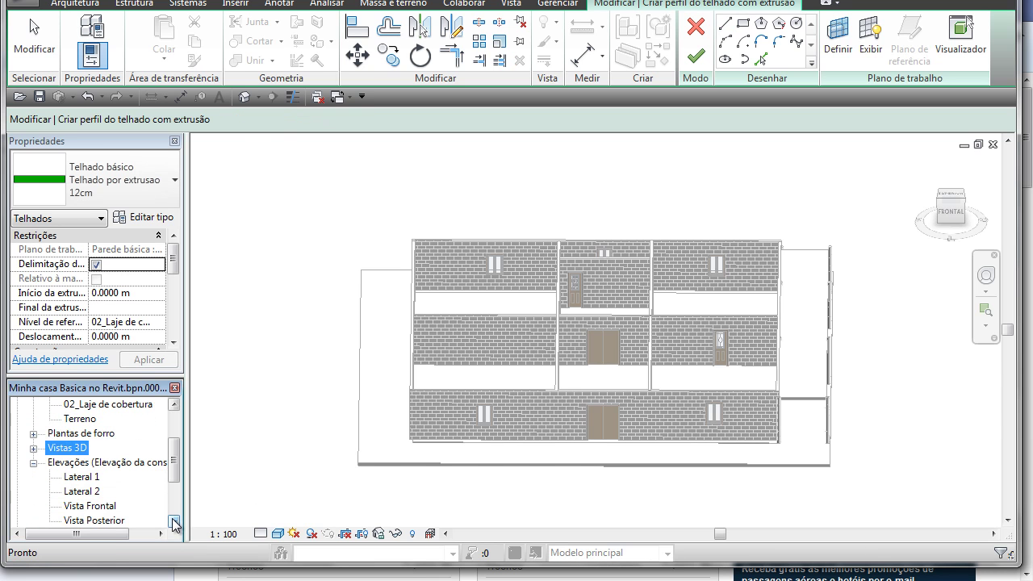
double_click(101, 506)
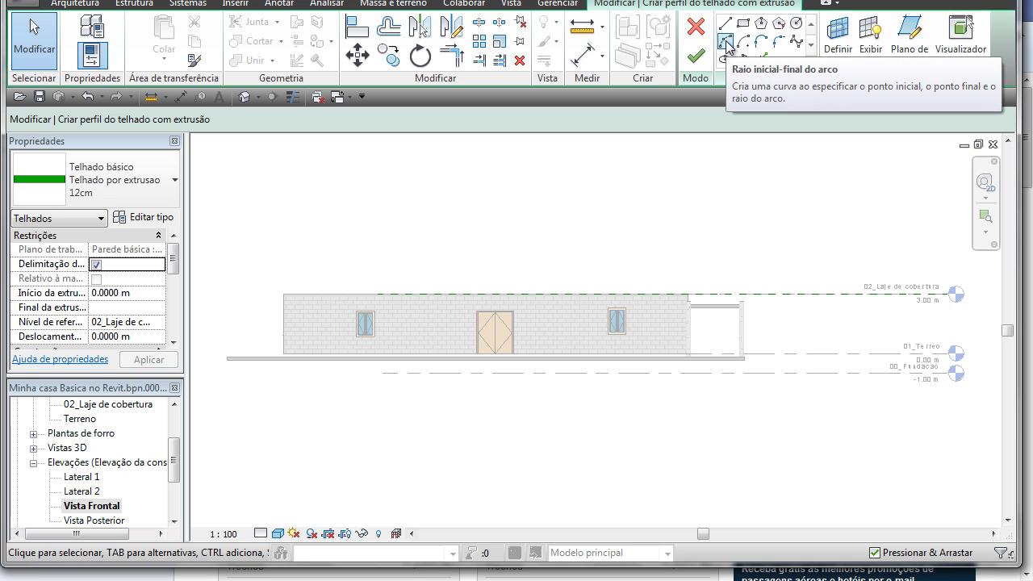
Draw four chained start-end-radius arcs across the front wall along level 02_Laje de cobertura.
click(725, 43)
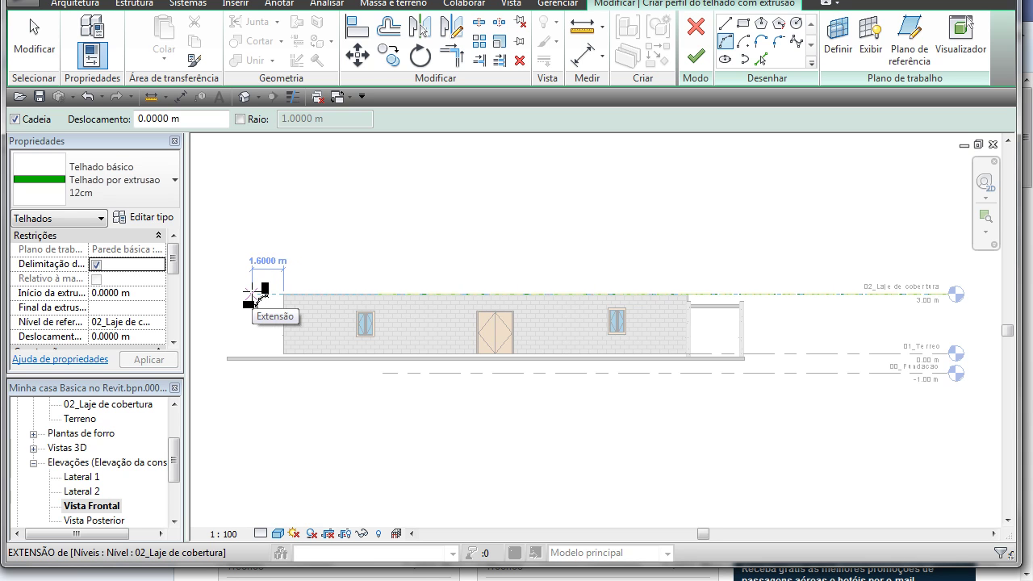
click(252, 293)
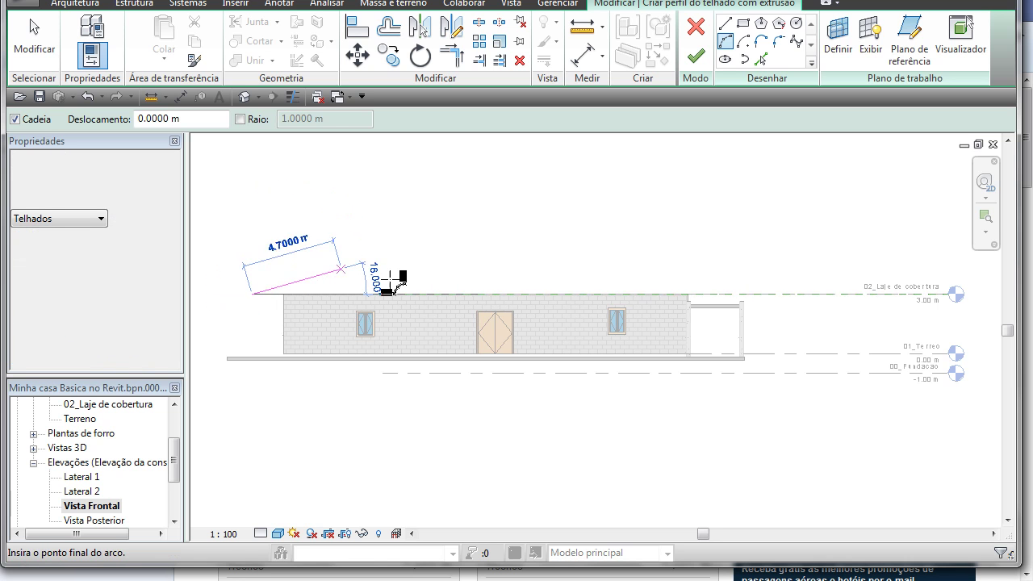
click(410, 291)
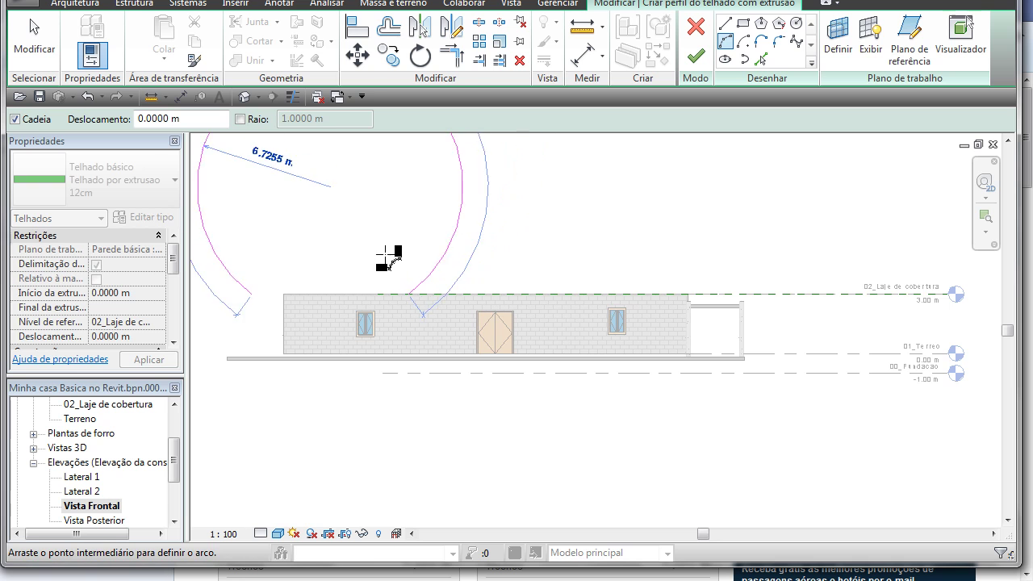
click(348, 274)
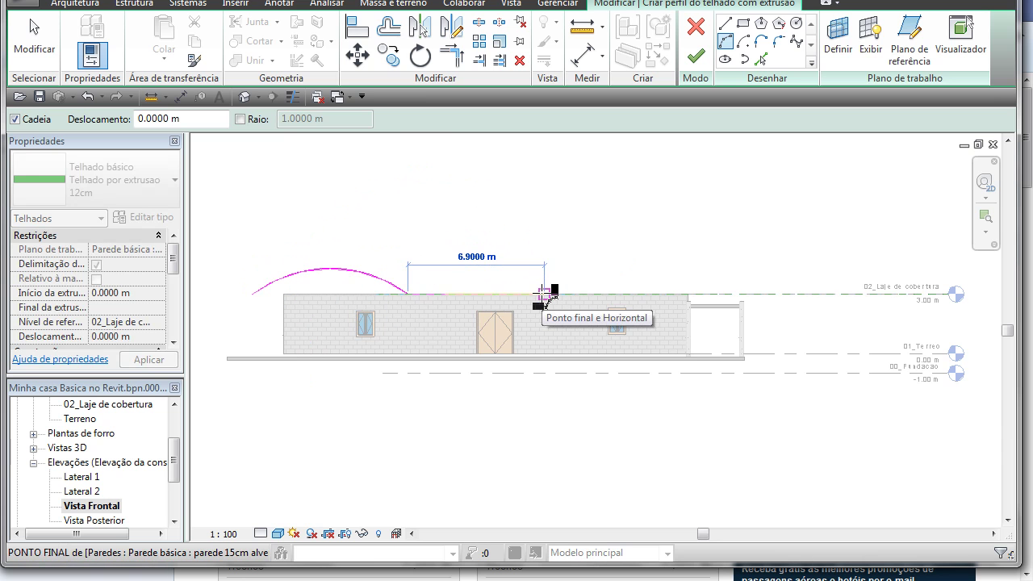
click(545, 293)
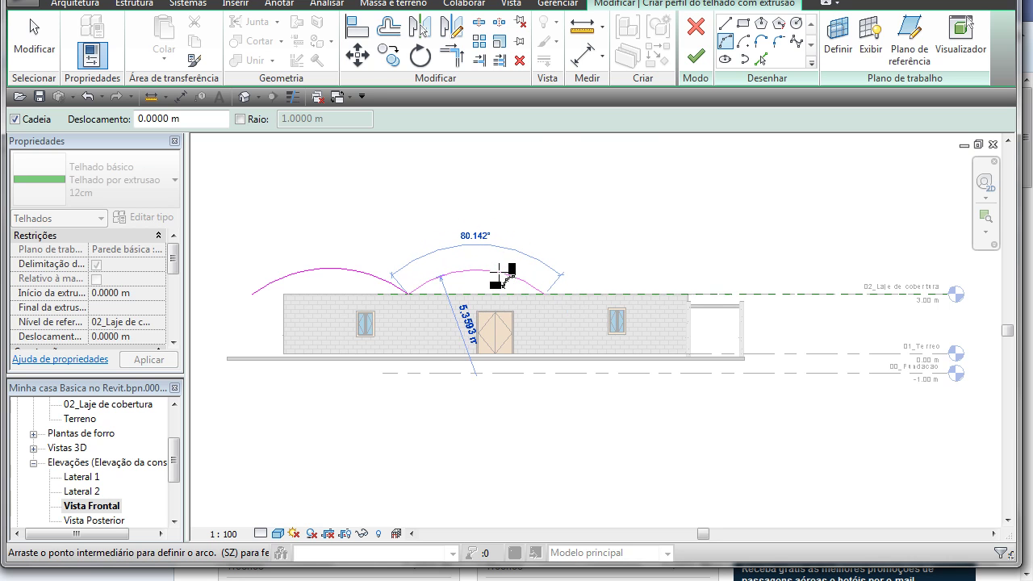
click(498, 273)
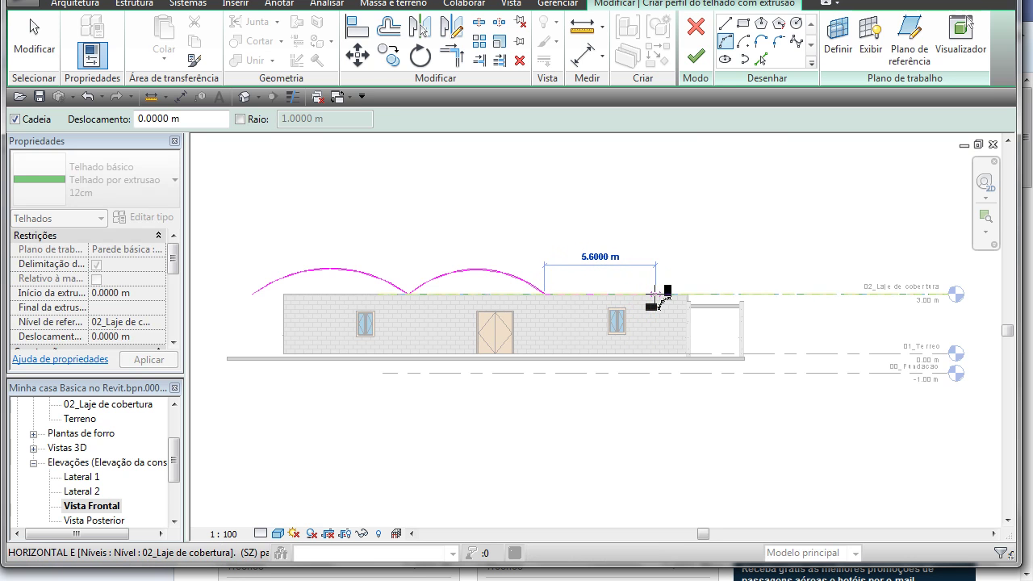
click(656, 294)
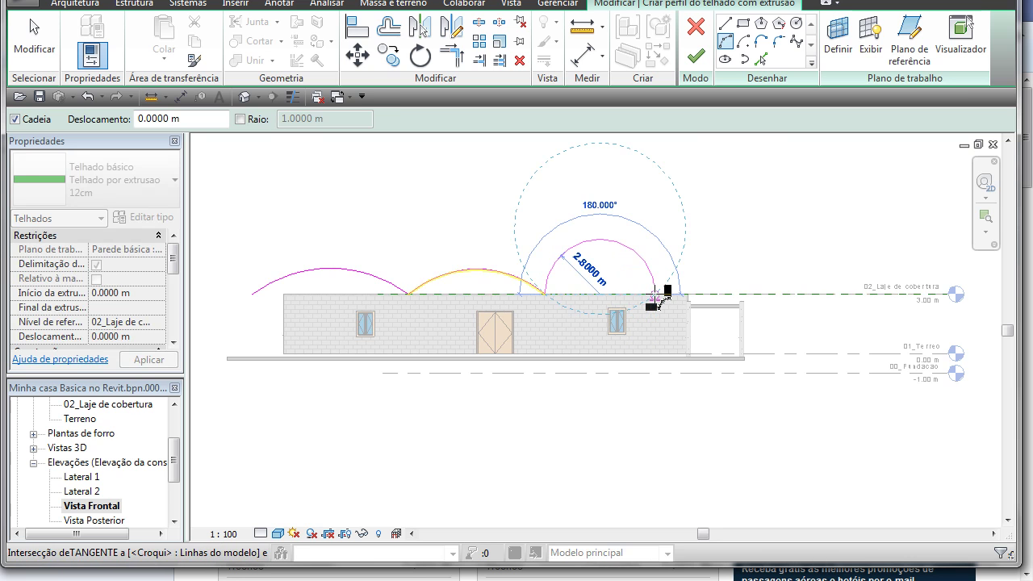
click(601, 275)
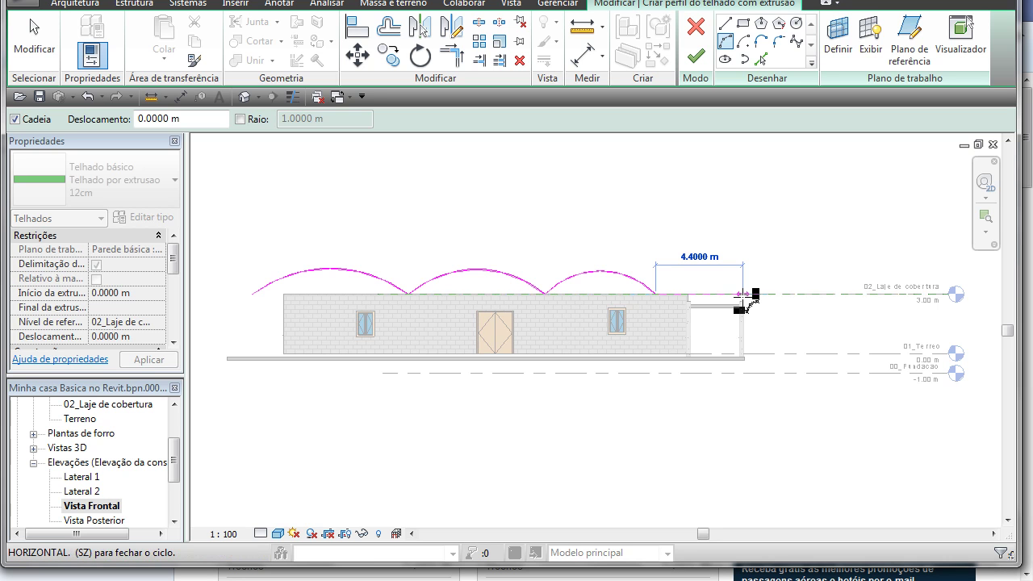
click(743, 296)
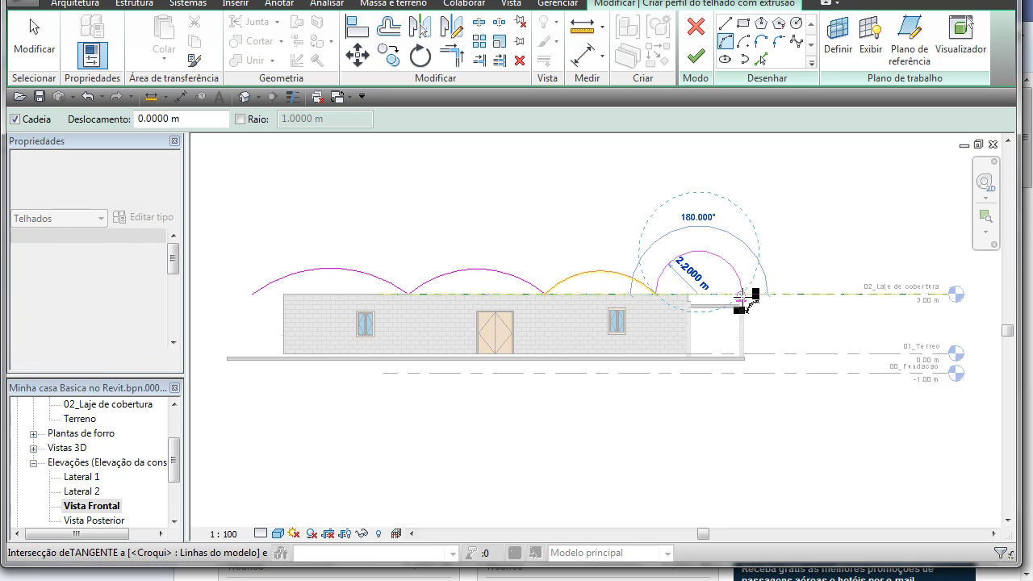
click(696, 283)
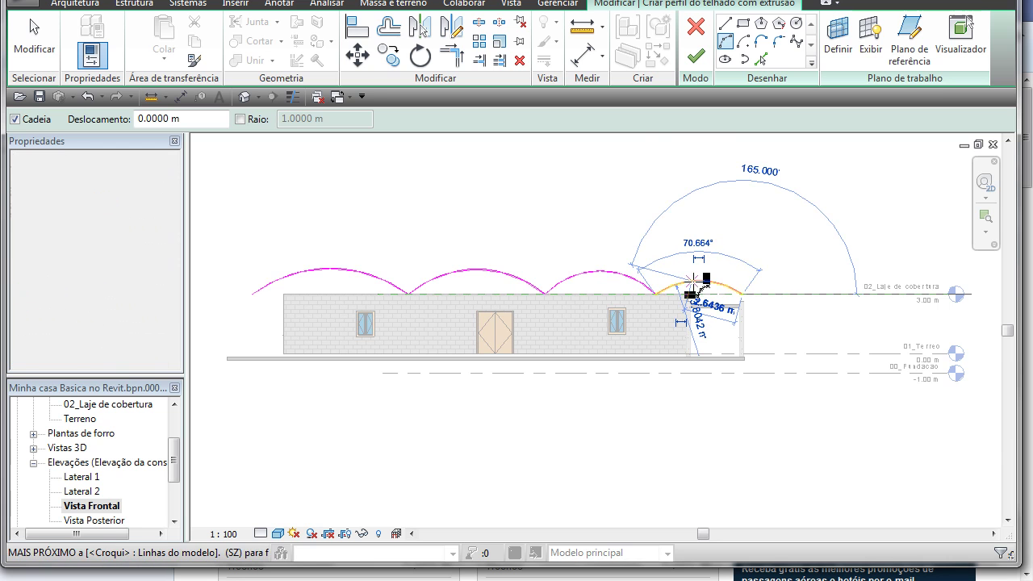
click(34, 40)
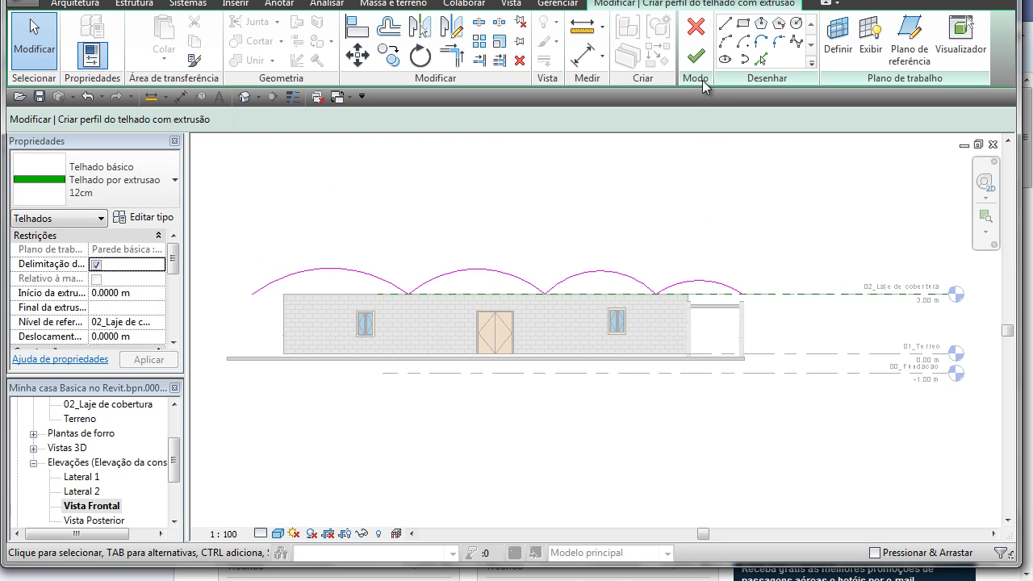
Finish the sketch to create the four-vault roof and view it in the default 3D view.
click(696, 57)
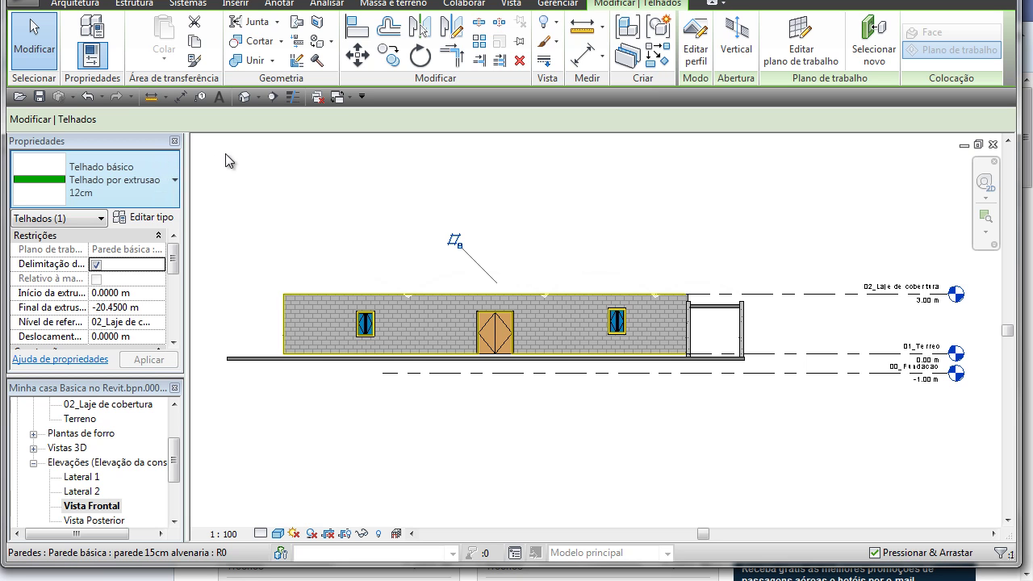
click(258, 96)
click(269, 117)
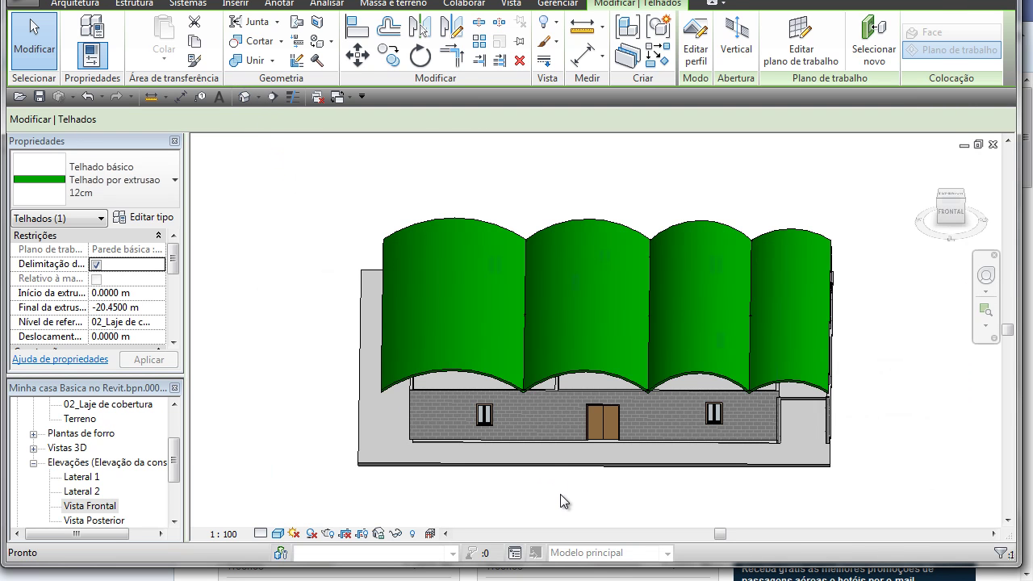
click(560, 496)
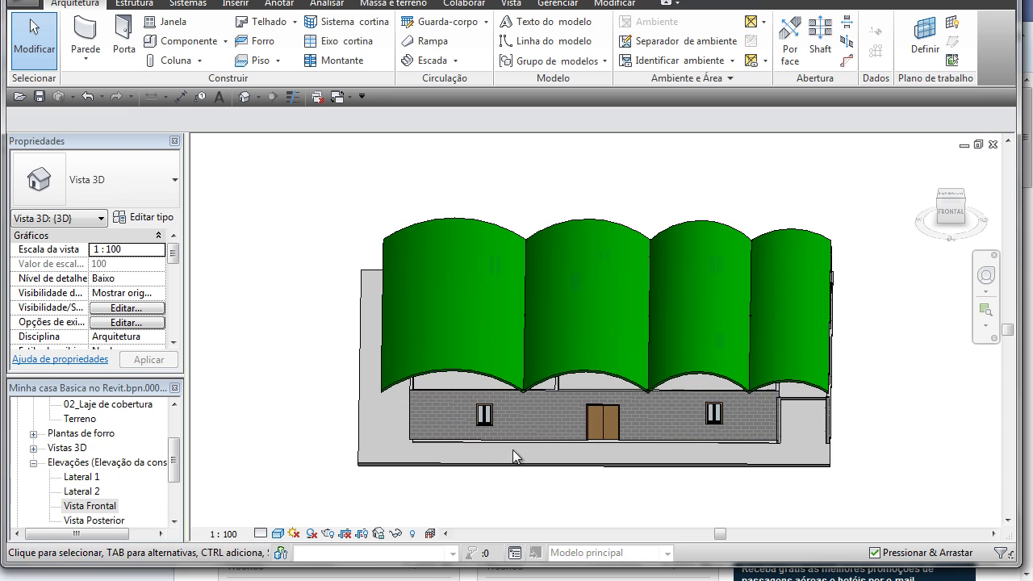
Pull the roof's front end outward so the extrusion starts at 1.0596 m.
click(589, 368)
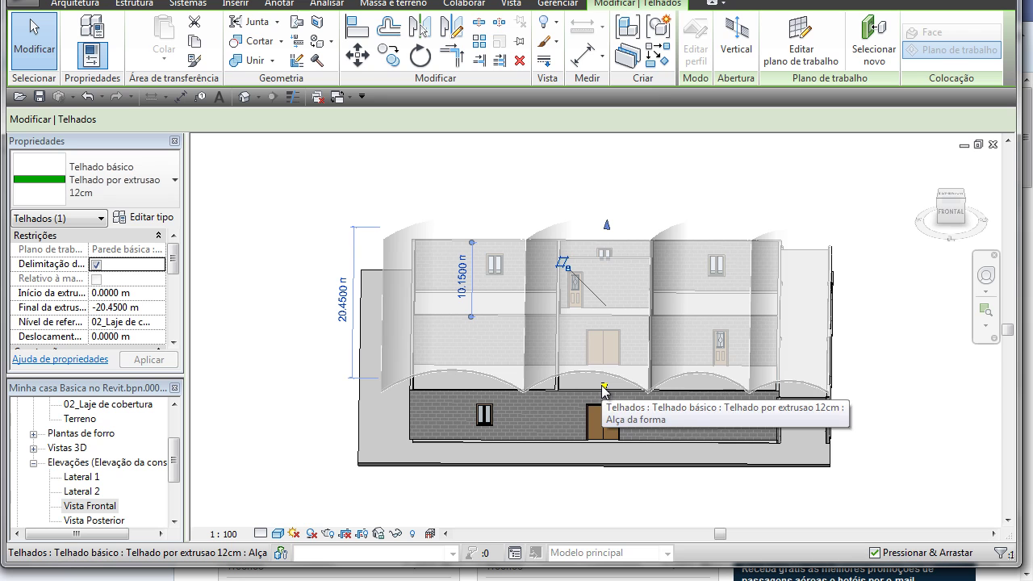
drag(606, 390, 588, 433)
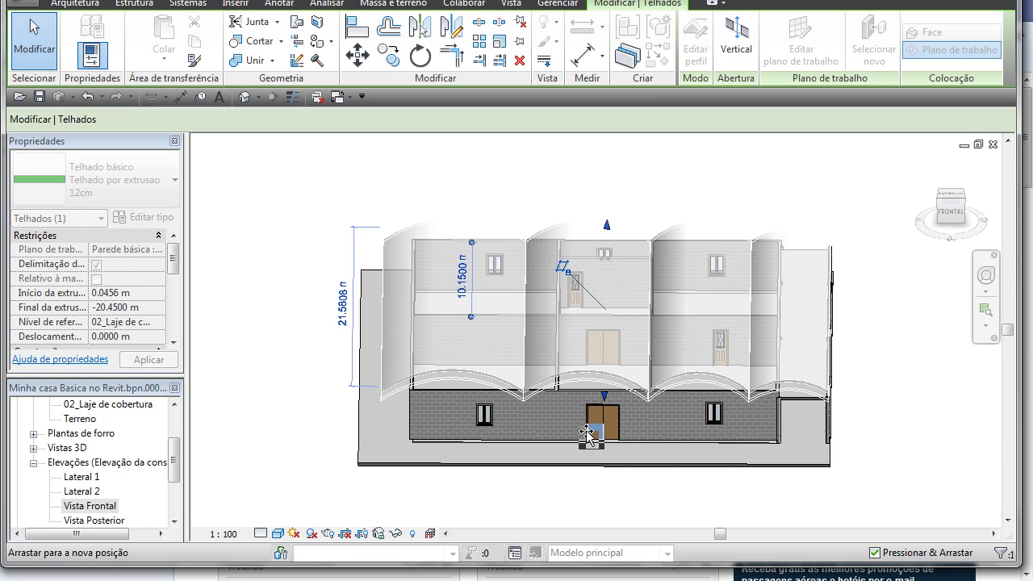
drag(589, 434, 588, 426)
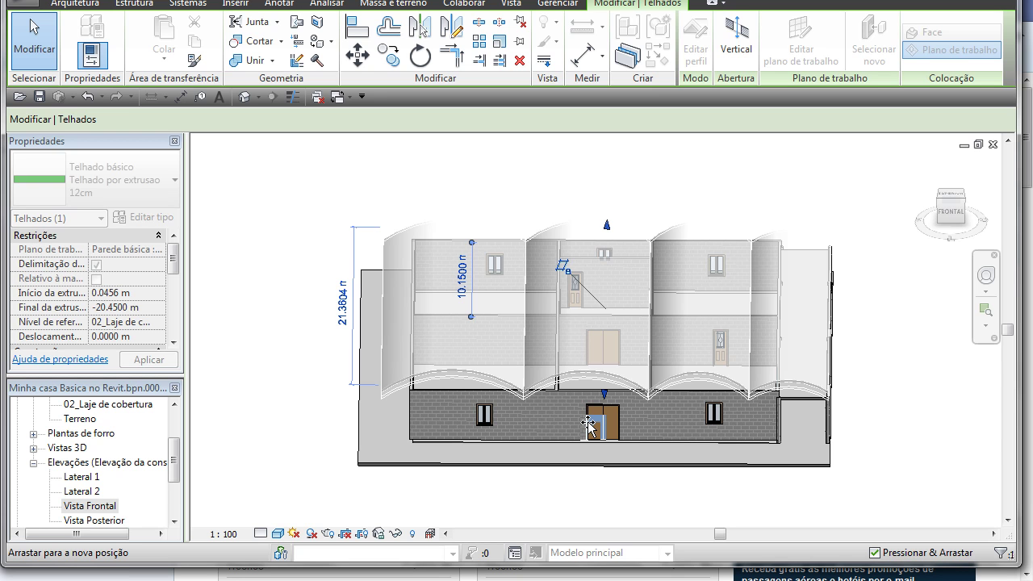
mouse_move(588, 420)
mouse_down()
mouse_move(591, 412)
mouse_move(584, 431)
mouse_up()
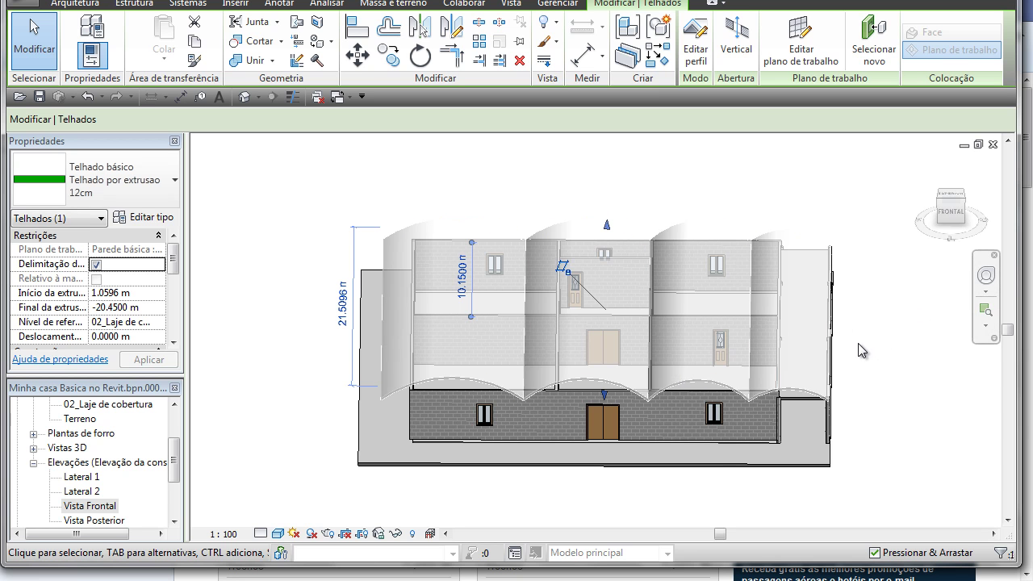
Extend the roof's back end to -21.4603 m, orbiting to check it covers the house.
mouse_move(866, 355)
shift+middle_down()
mouse_move(642, 419)
mouse_move(677, 408)
shift+middle_up()
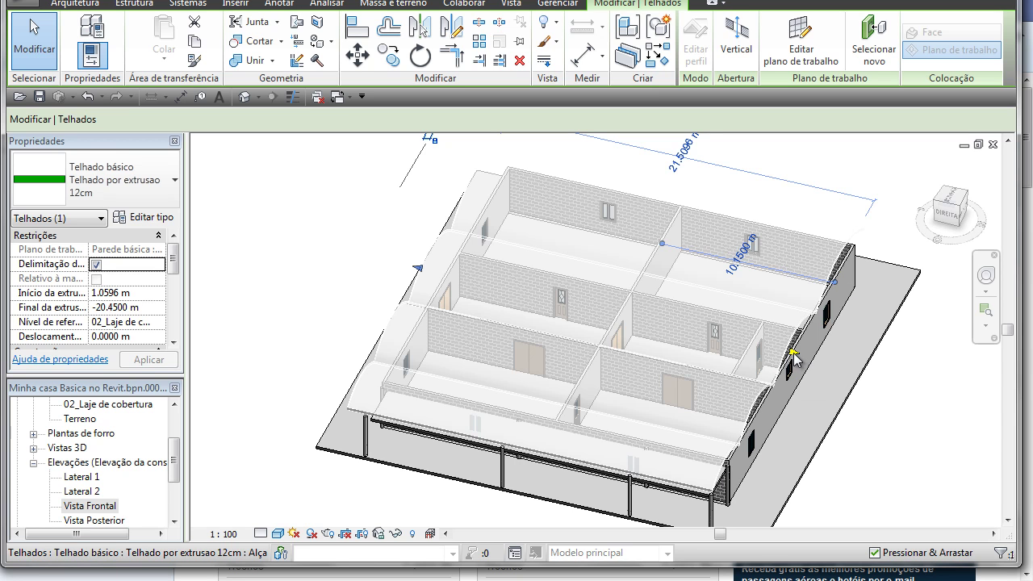
drag(794, 359, 805, 370)
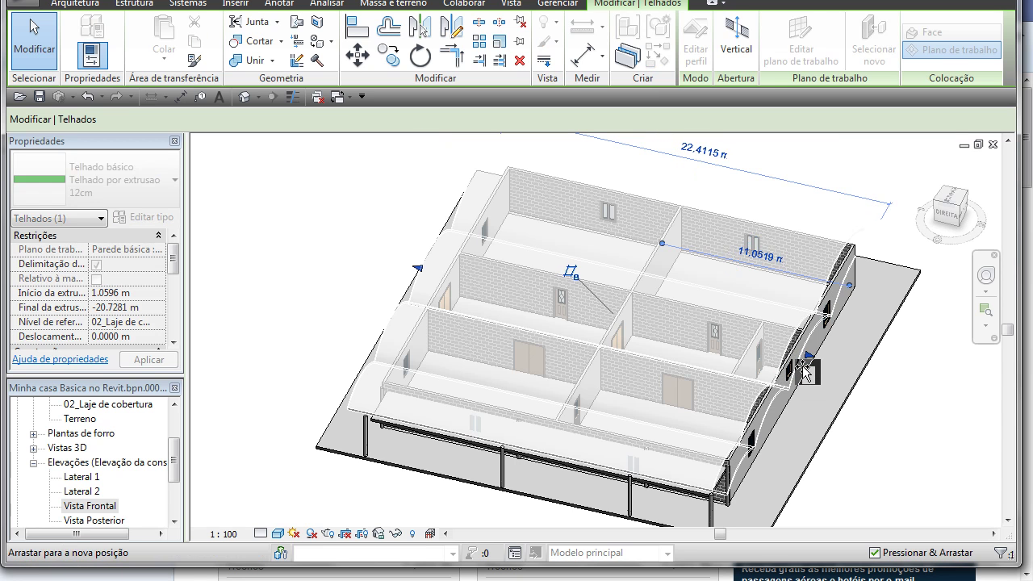
drag(804, 370, 806, 377)
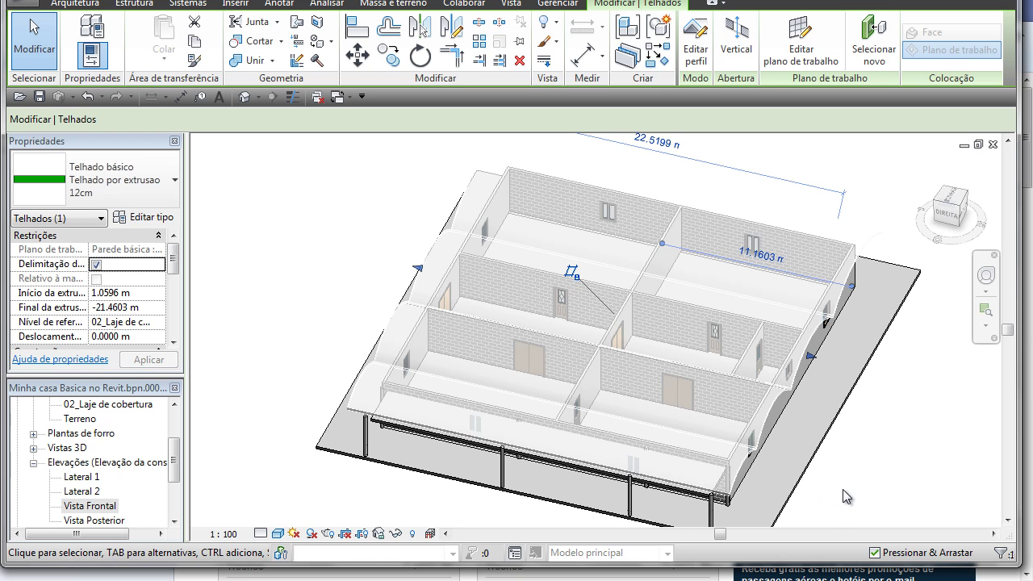
shift+middle_drag(855, 501, 870, 413)
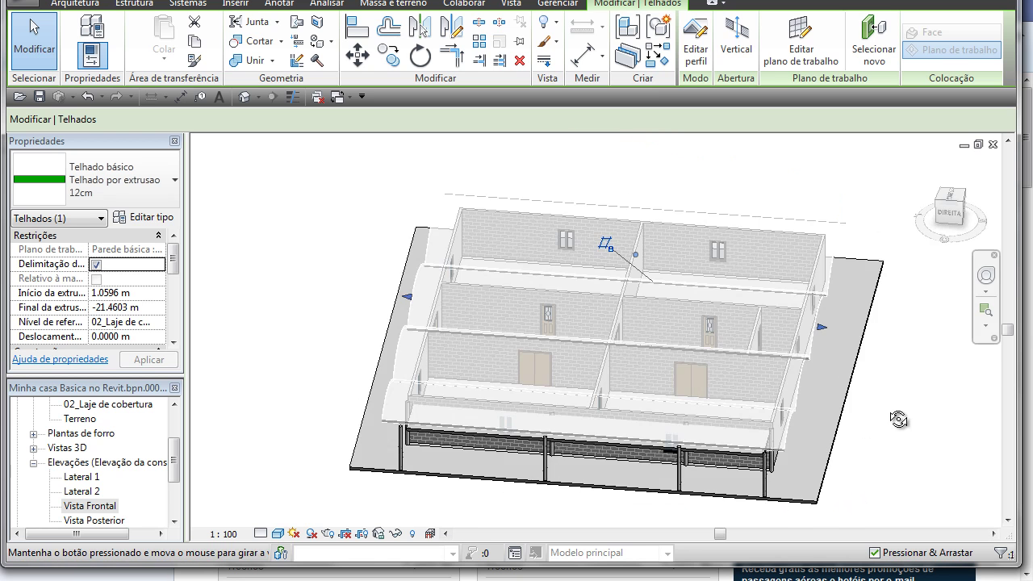
mouse_move(581, 489)
shift+middle_down()
mouse_move(807, 495)
mouse_move(762, 498)
shift+middle_up()
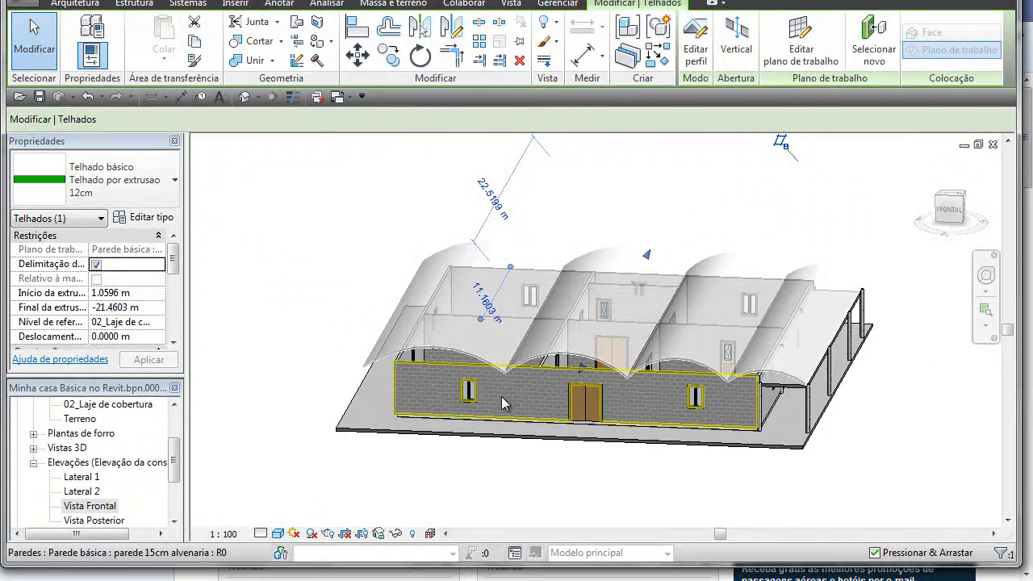
click(386, 464)
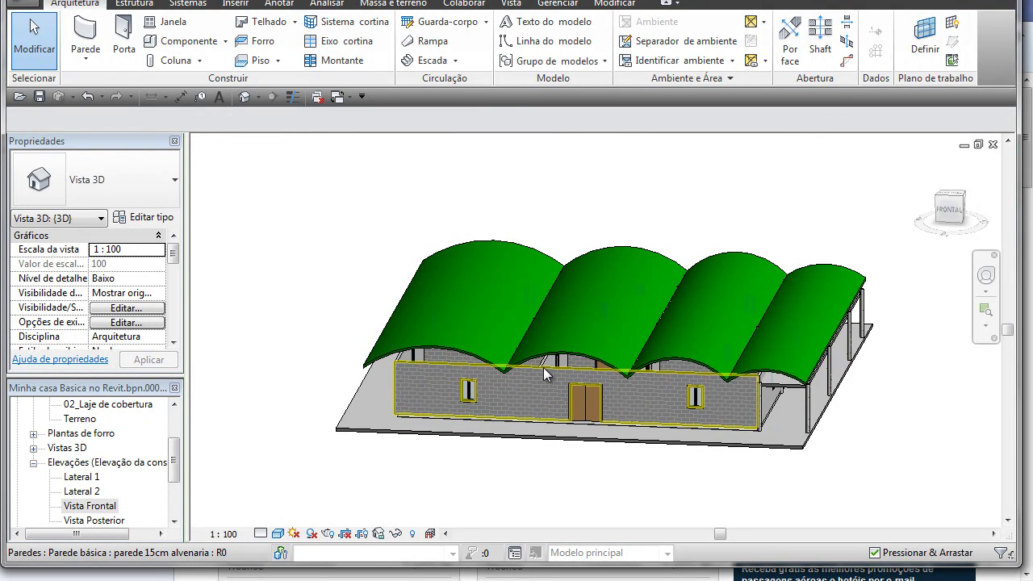
Attach the front wall's top to the four-arch roof and orbit to inspect the side.
click(543, 370)
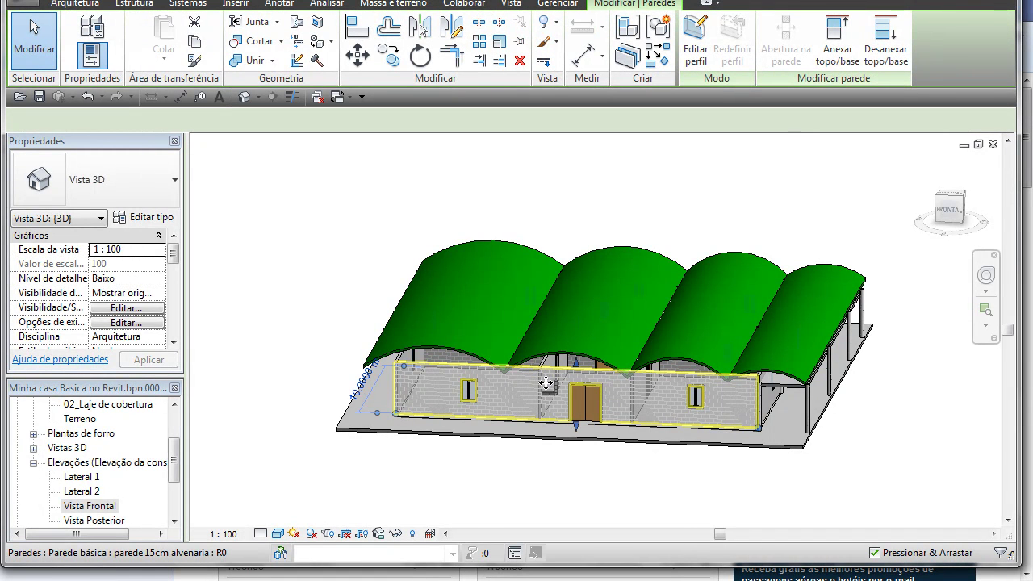
click(843, 52)
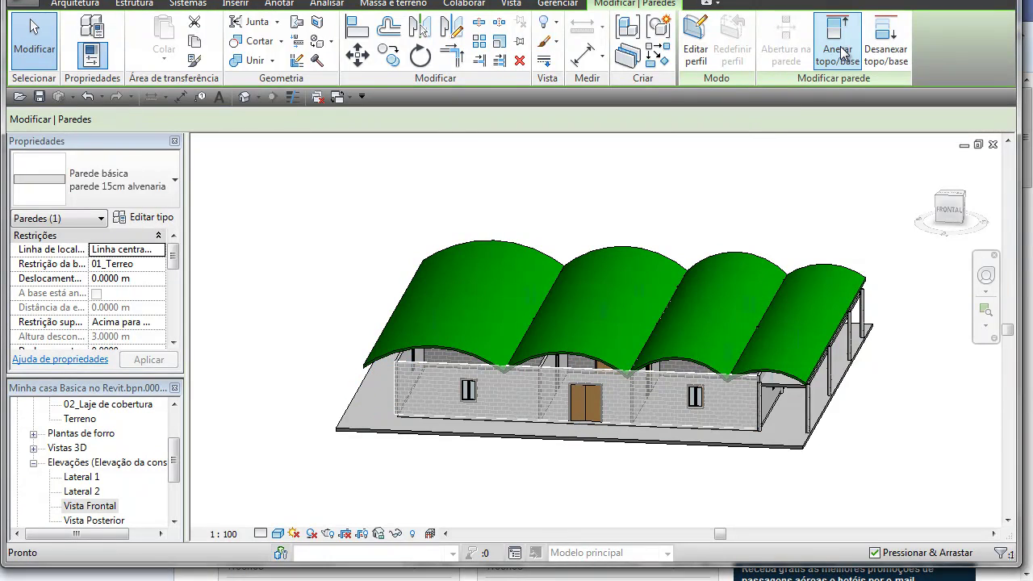
click(587, 357)
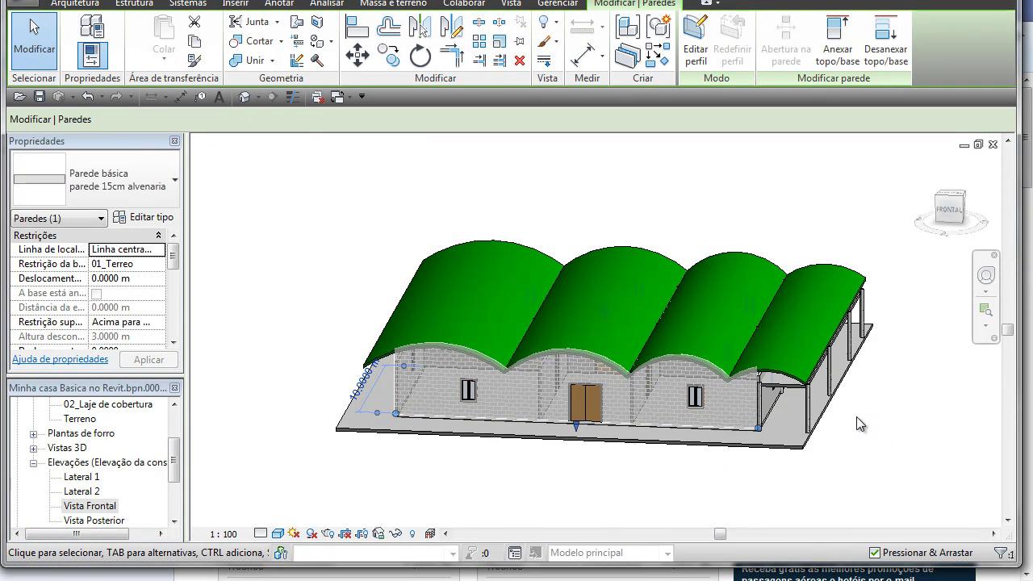
mouse_move(867, 452)
shift+middle_down()
mouse_move(799, 473)
mouse_move(725, 399)
mouse_move(759, 404)
shift+middle_up()
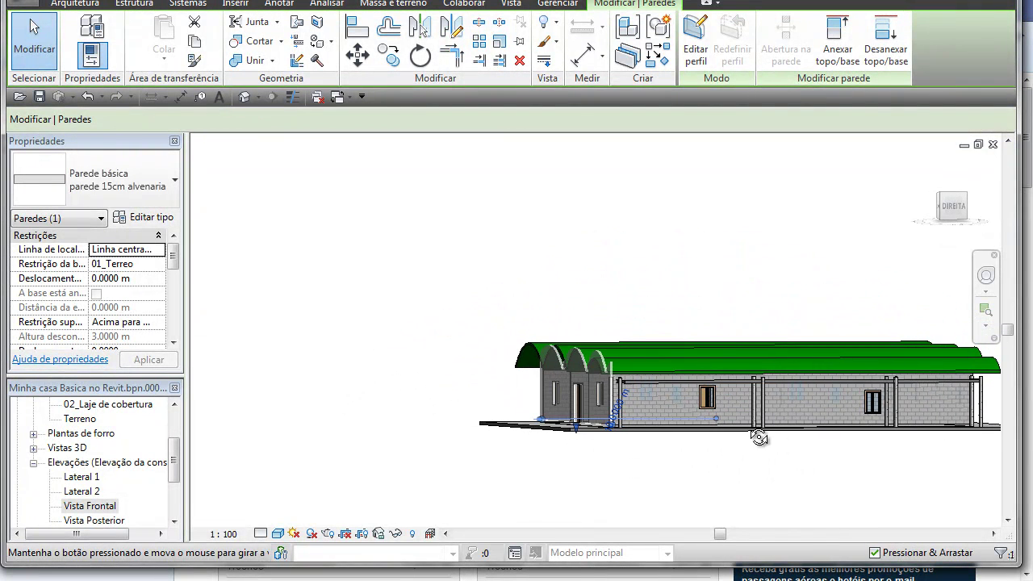
Attach the long side wall's top to the arched extruded roof.
click(814, 404)
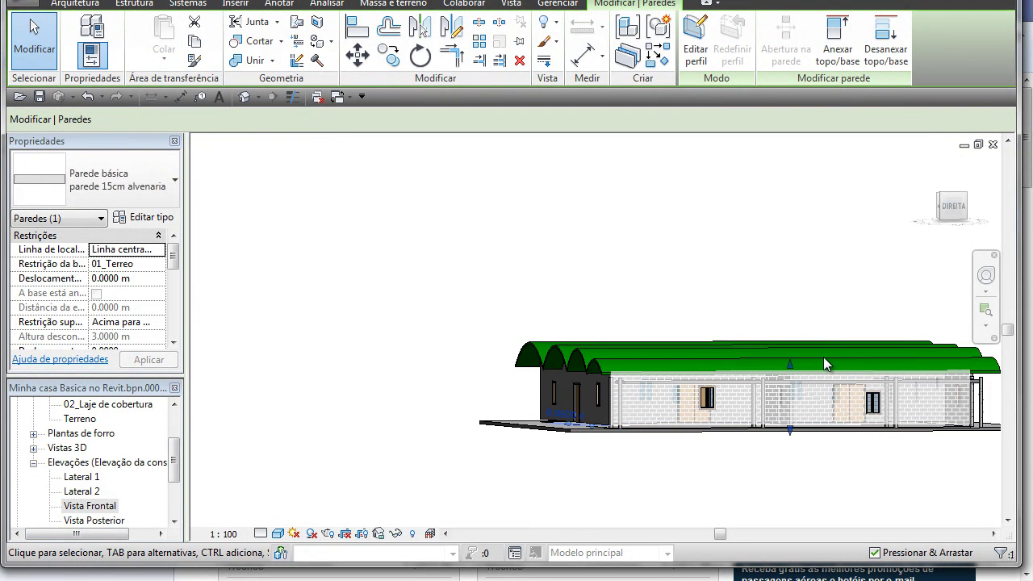
click(846, 31)
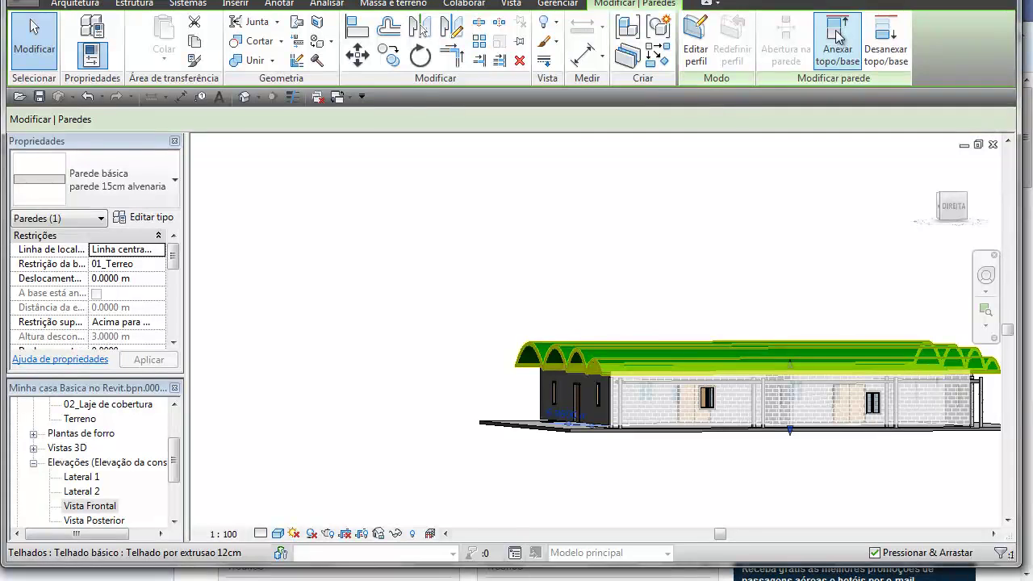
click(806, 368)
Attach the short 15cm masonry end wall's top to the arched roof as well.
mouse_move(850, 462)
shift+middle_down()
mouse_move(780, 467)
mouse_move(694, 415)
mouse_move(892, 340)
shift+middle_up()
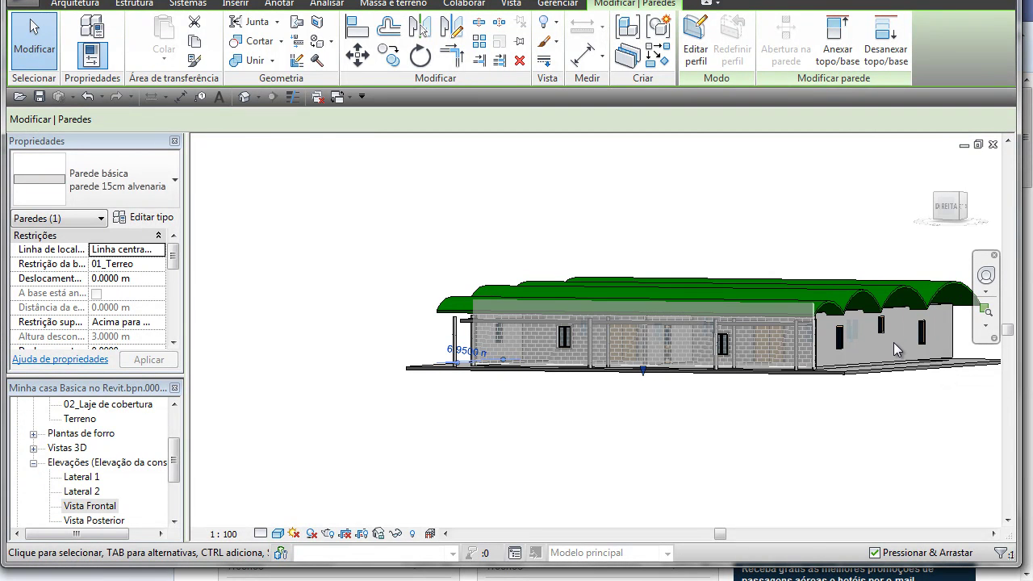
key(Escape)
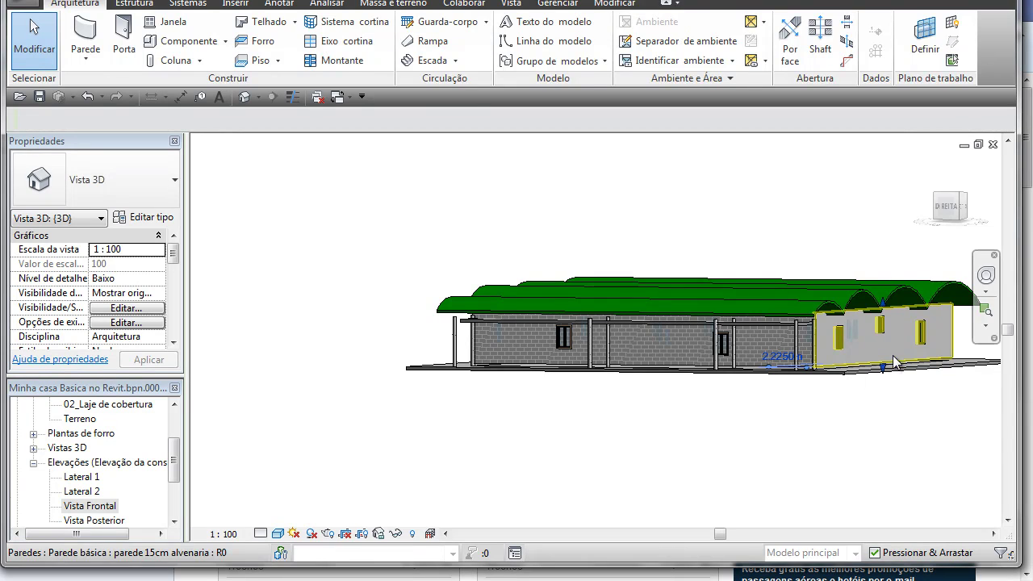
click(896, 366)
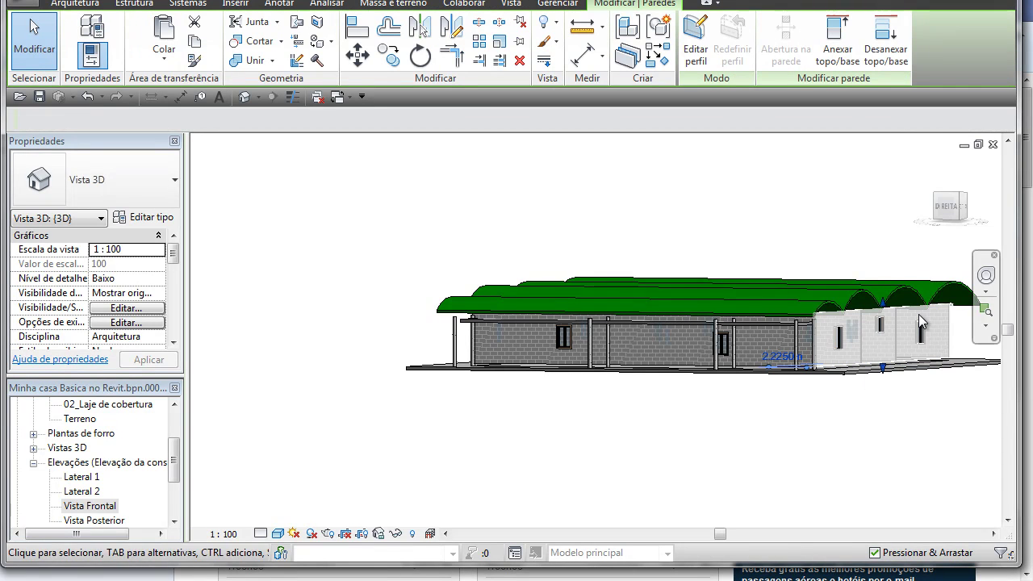
click(837, 41)
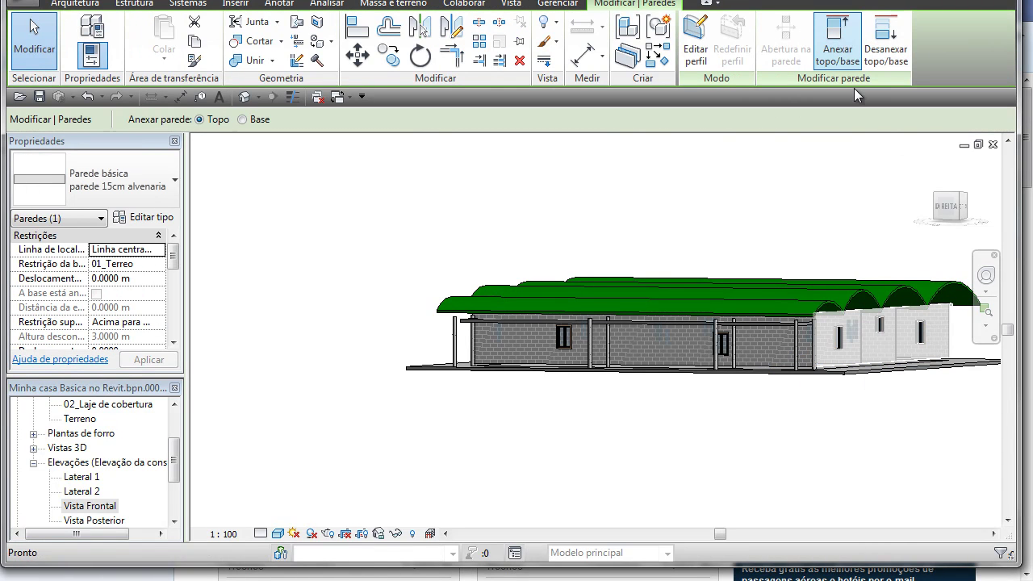
click(884, 294)
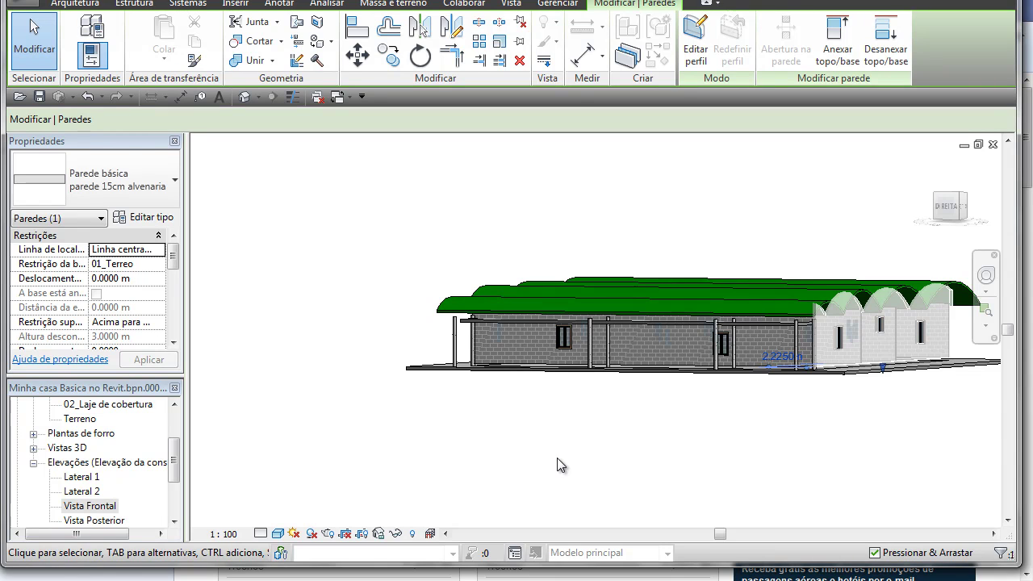
shift+middle_drag(558, 452, 818, 506)
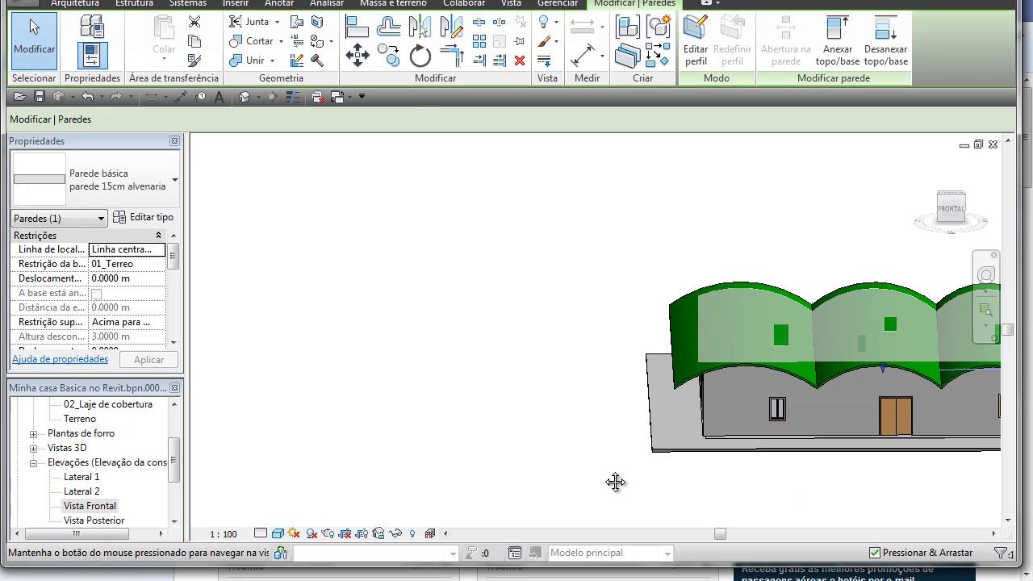
Attach the 7.9000 m masonry side wall's top to the arched roof and inspect the result.
shift+middle_drag(616, 479, 722, 506)
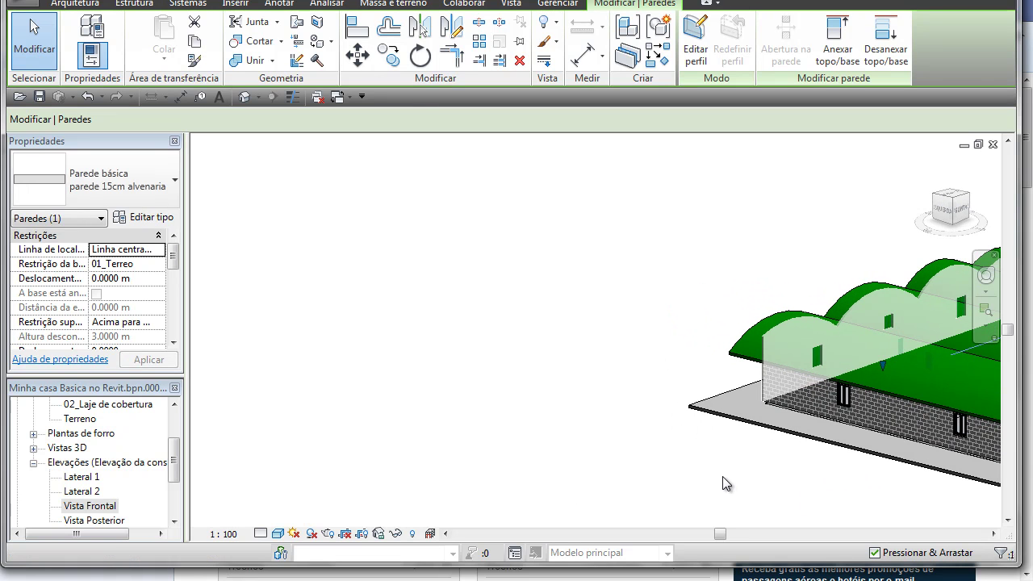
mouse_move(716, 468)
middle_down()
mouse_move(653, 460)
mouse_move(495, 392)
middle_up()
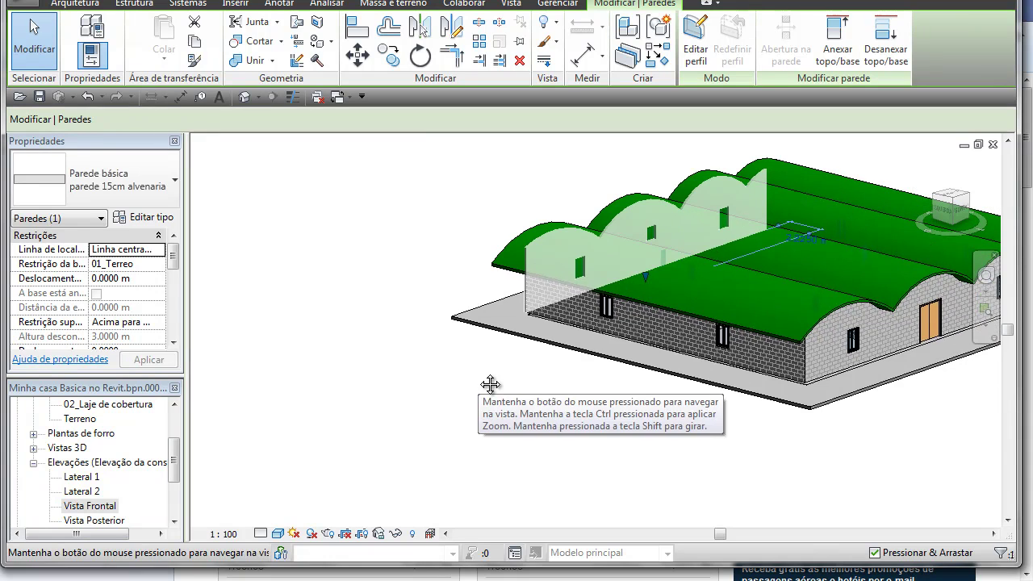
click(762, 358)
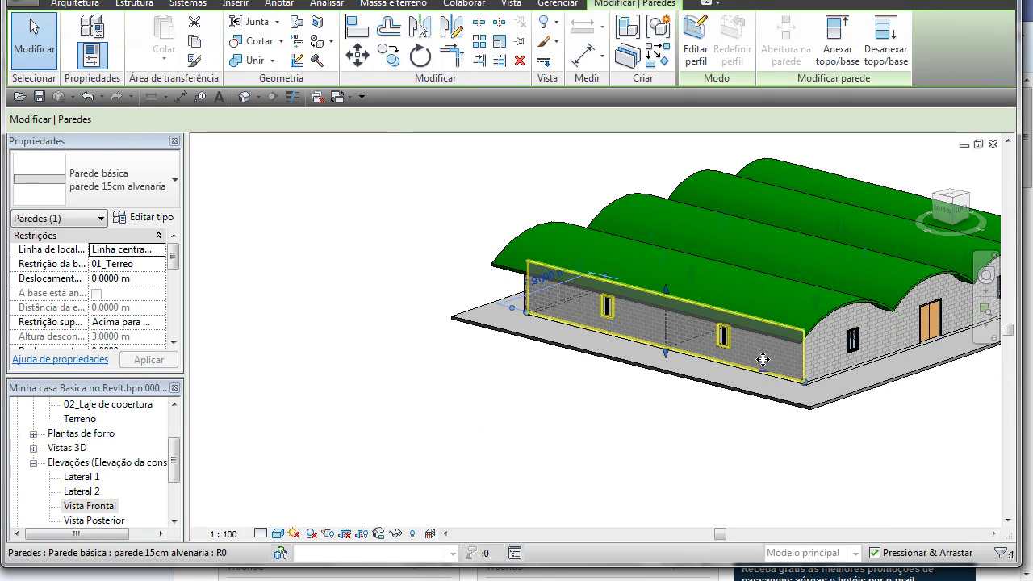
click(842, 42)
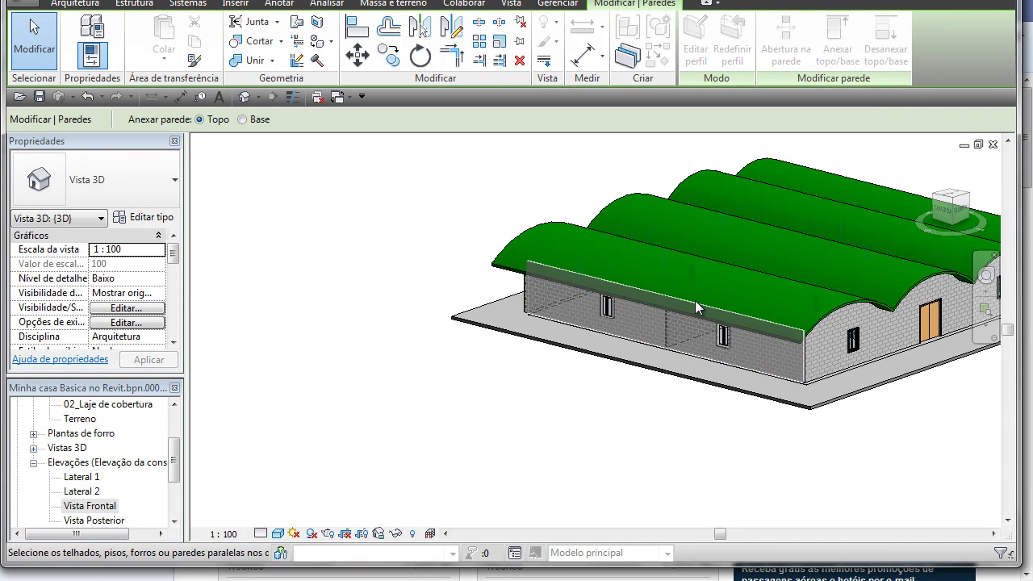
click(755, 270)
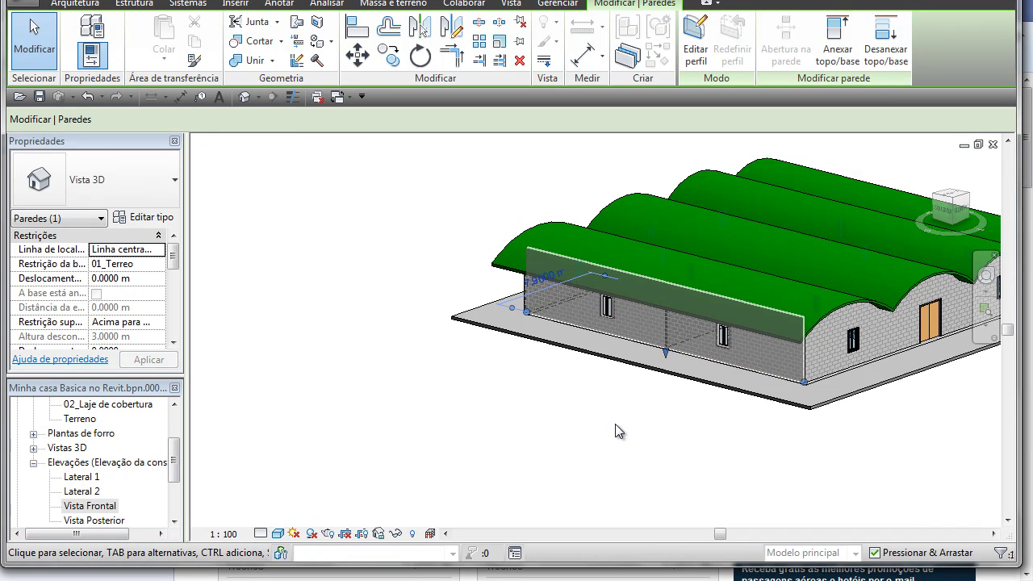
mouse_move(628, 437)
shift+middle_down()
mouse_move(692, 477)
mouse_move(727, 477)
mouse_move(615, 460)
mouse_move(690, 475)
mouse_move(735, 404)
mouse_move(745, 364)
mouse_move(726, 409)
mouse_move(599, 433)
mouse_move(546, 427)
shift+middle_up()
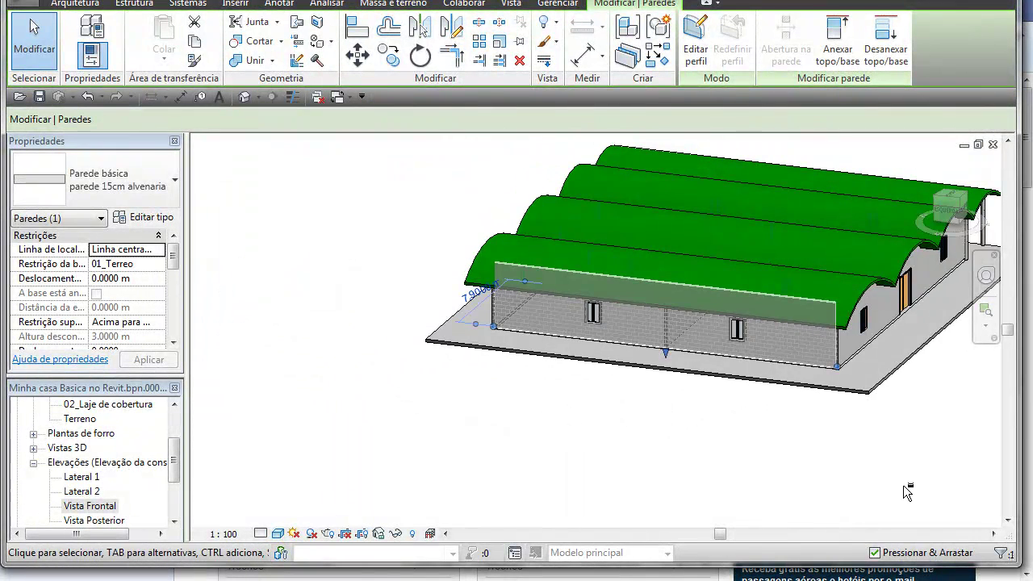
mouse_move(889, 459)
middle_down()
mouse_move(676, 468)
mouse_move(703, 450)
mouse_move(649, 484)
mouse_move(590, 473)
mouse_move(612, 447)
mouse_move(602, 427)
mouse_move(585, 425)
middle_up()
mouse_move(874, 464)
shift+middle_down()
mouse_move(934, 479)
mouse_move(909, 480)
shift+middle_up()
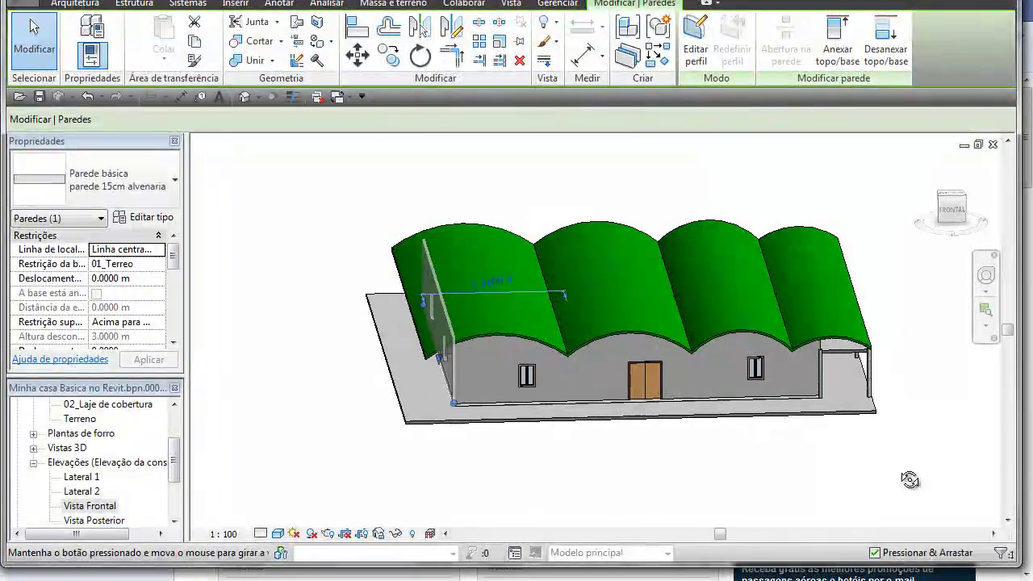
Select the Telhado por extrusao 12cm roof to show its 0.0000 m level offset.
click(769, 474)
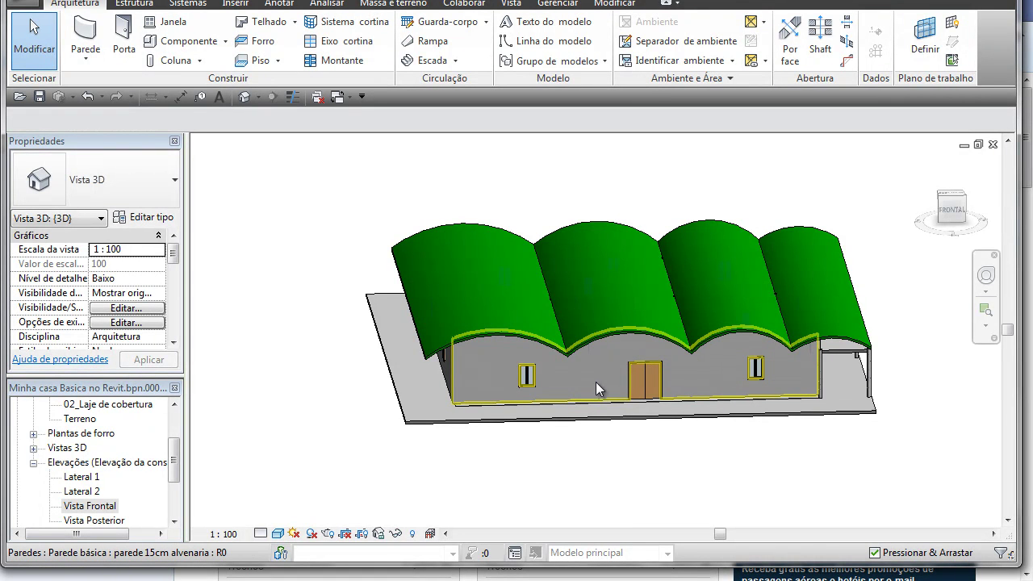
click(619, 330)
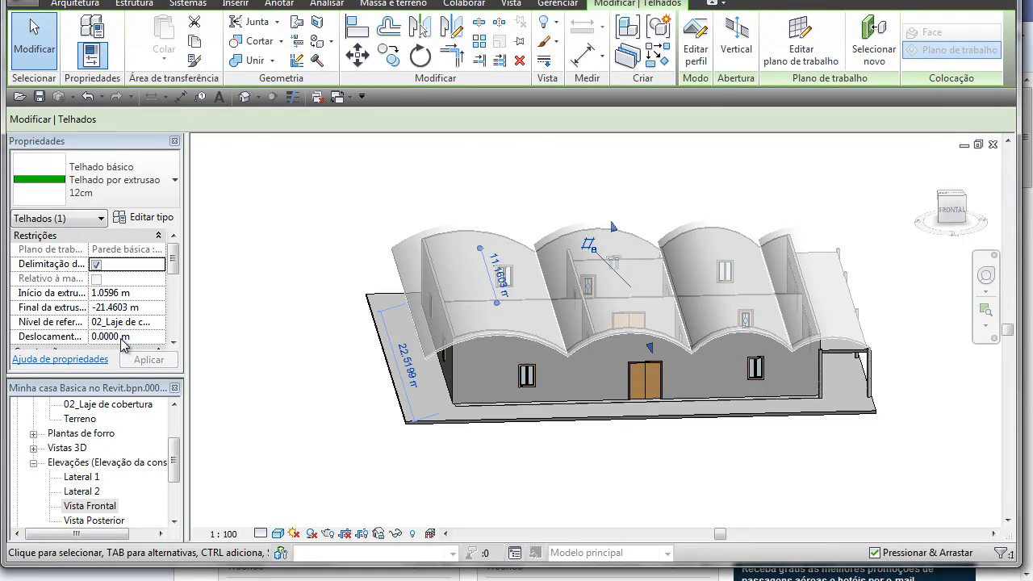
Set the roof's Deslocamento to 2.0000 m, apply it, and deselect the roof.
click(118, 336)
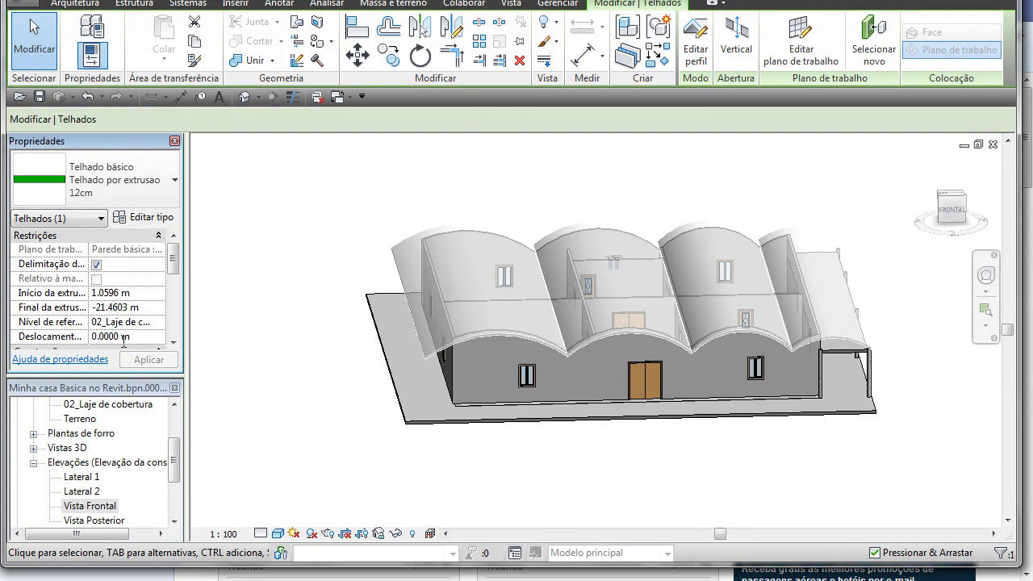
drag(123, 336, 94, 337)
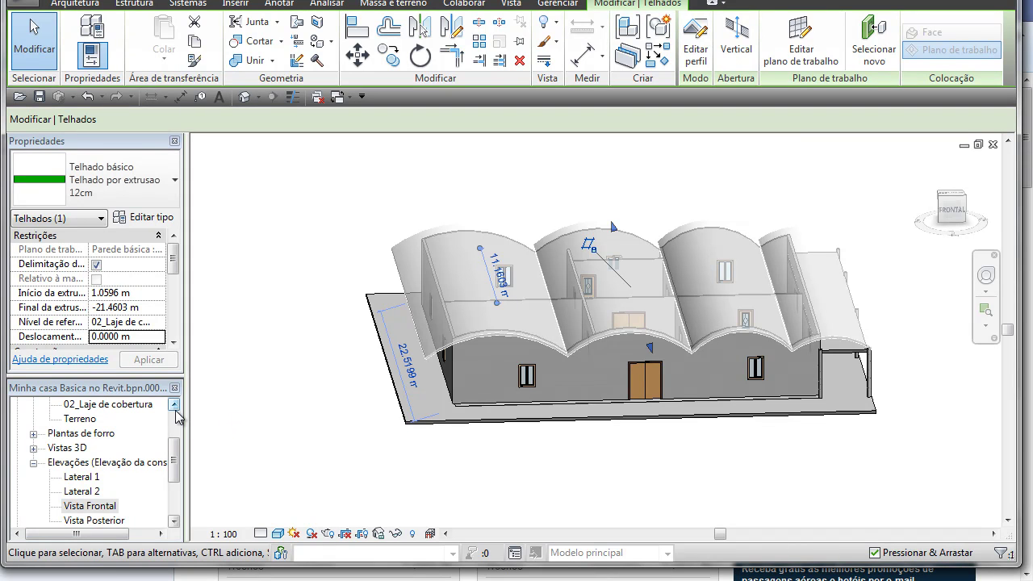
click(145, 336)
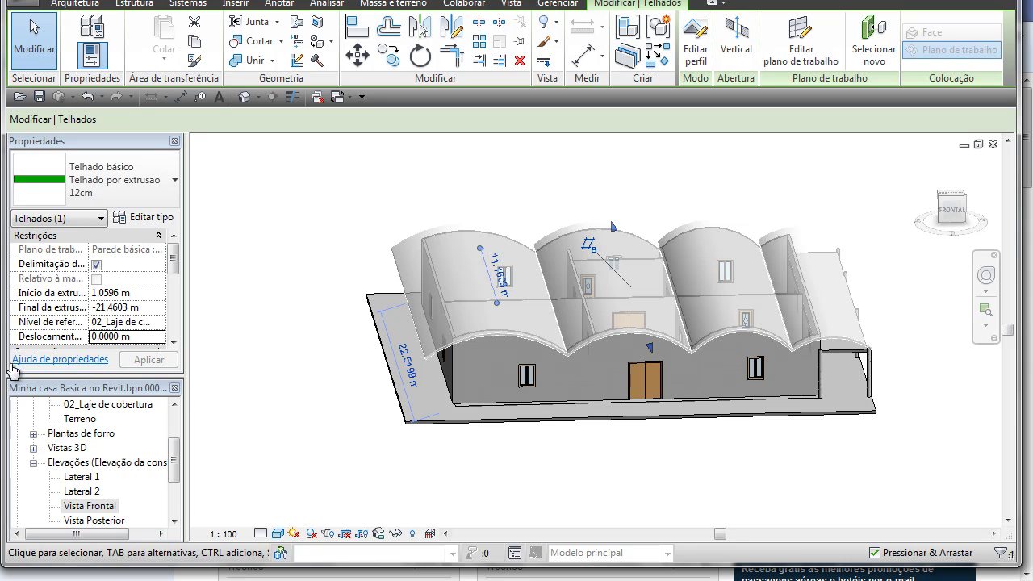
click(114, 335)
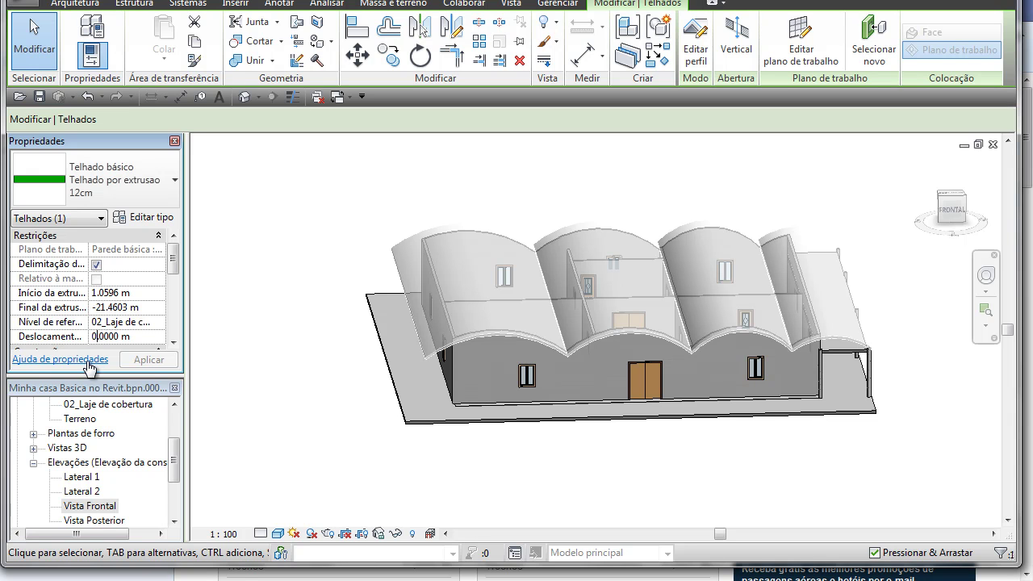
key(Delete)
key(Delete)
text(2)
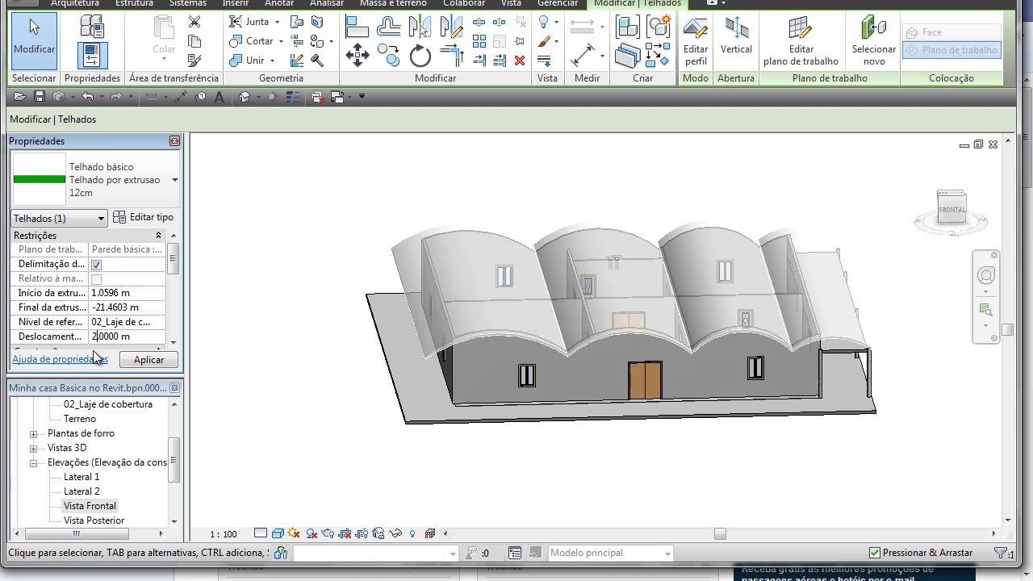
click(146, 360)
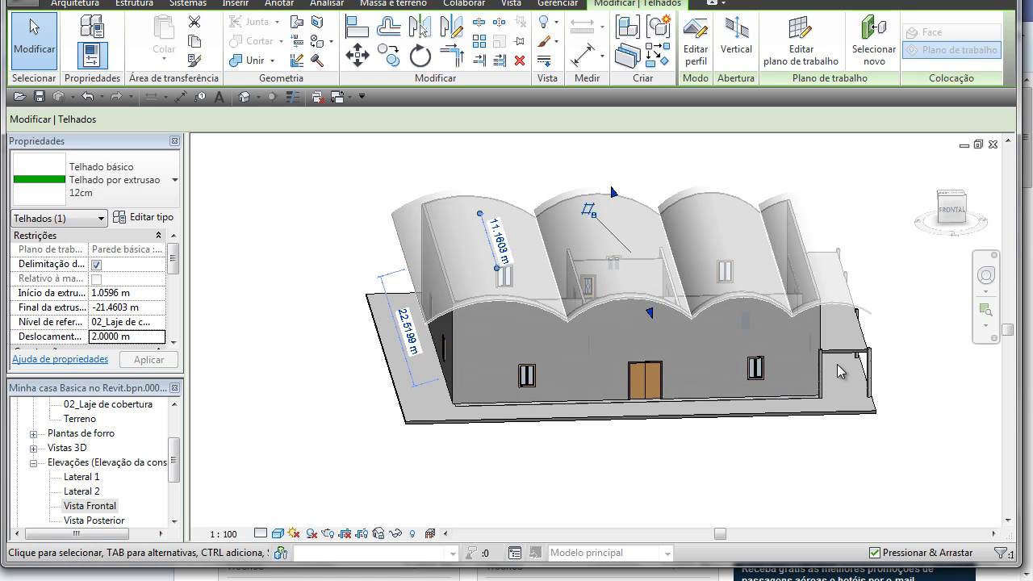
click(889, 260)
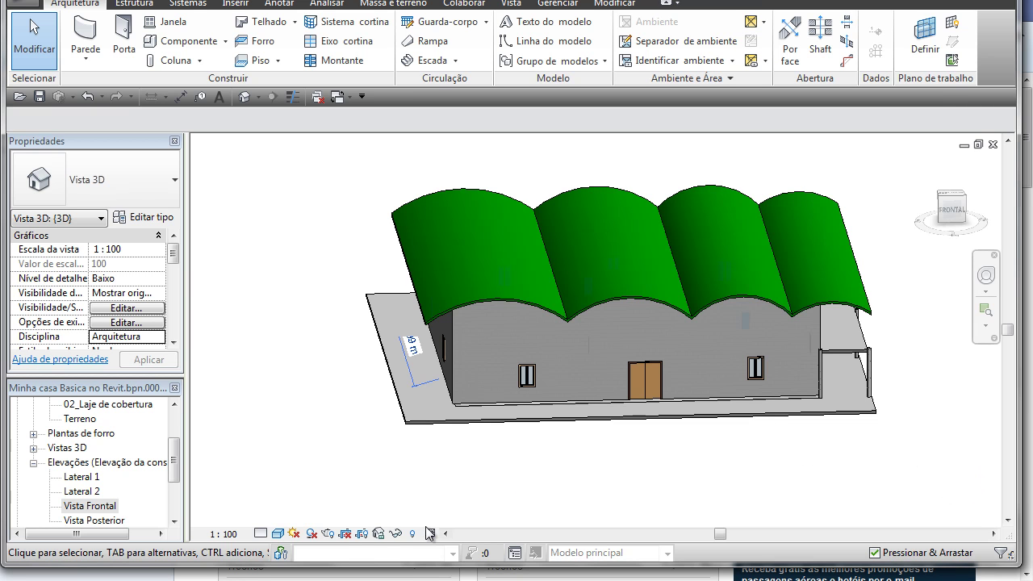
Try Cores consistentes, Linha oculta and Estrutura de arame styles, finishing on Realista.
click(279, 534)
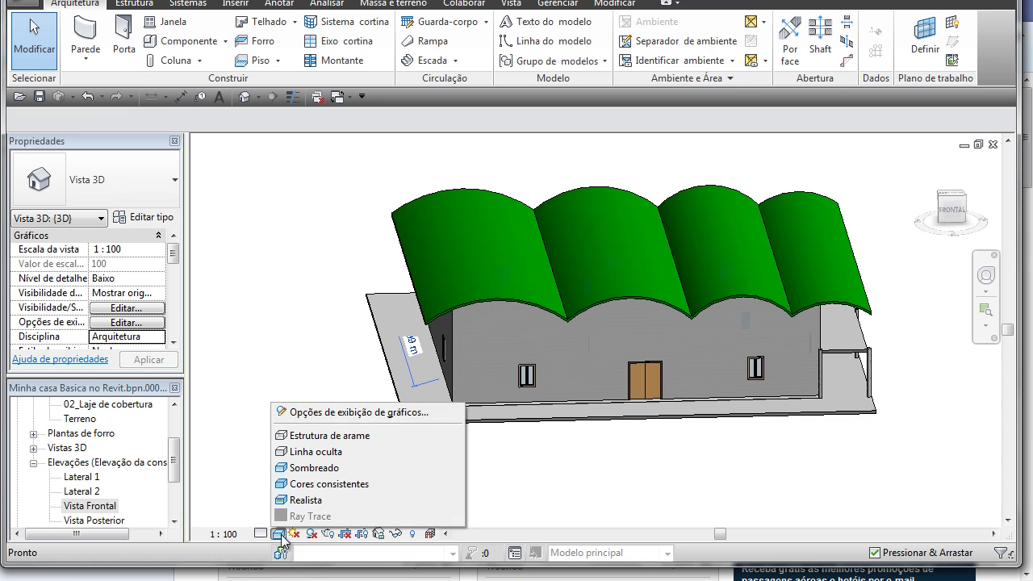
click(314, 487)
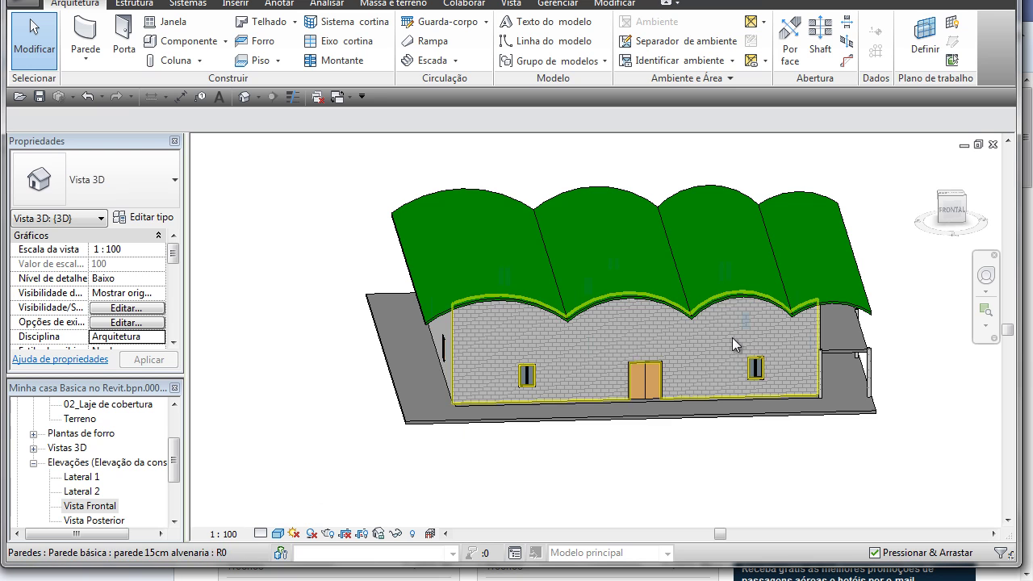
click(277, 534)
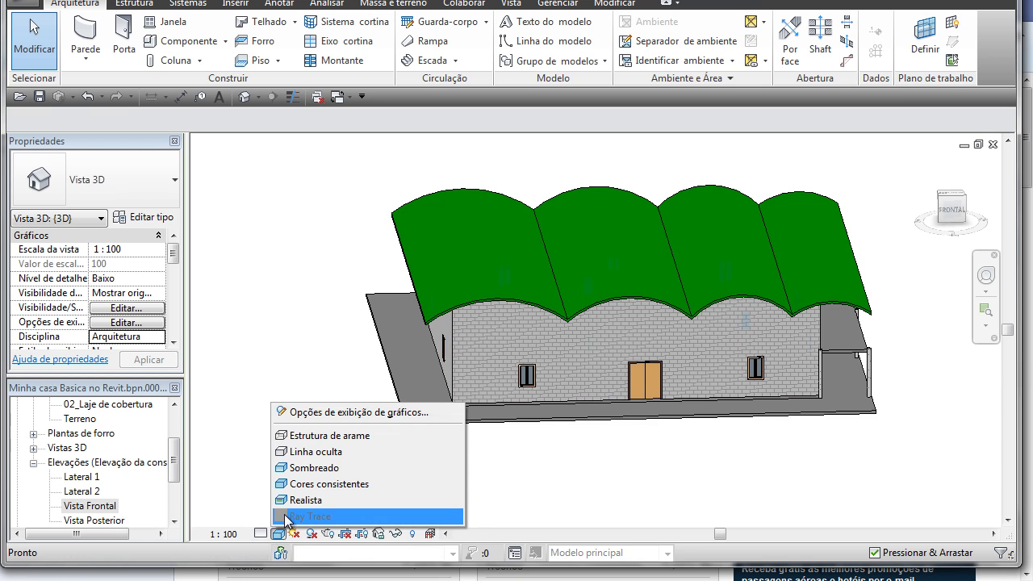
click(339, 452)
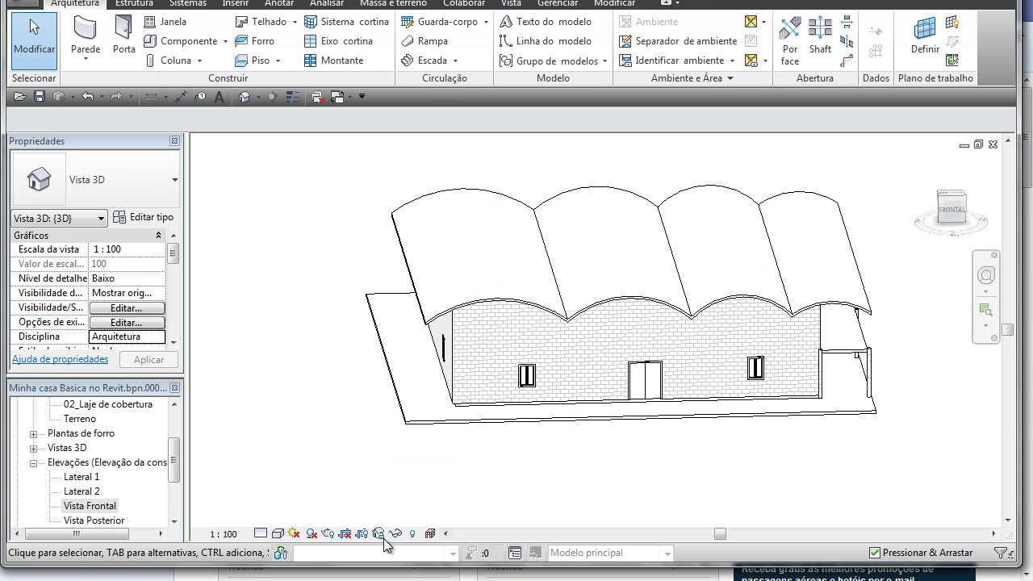
click(277, 534)
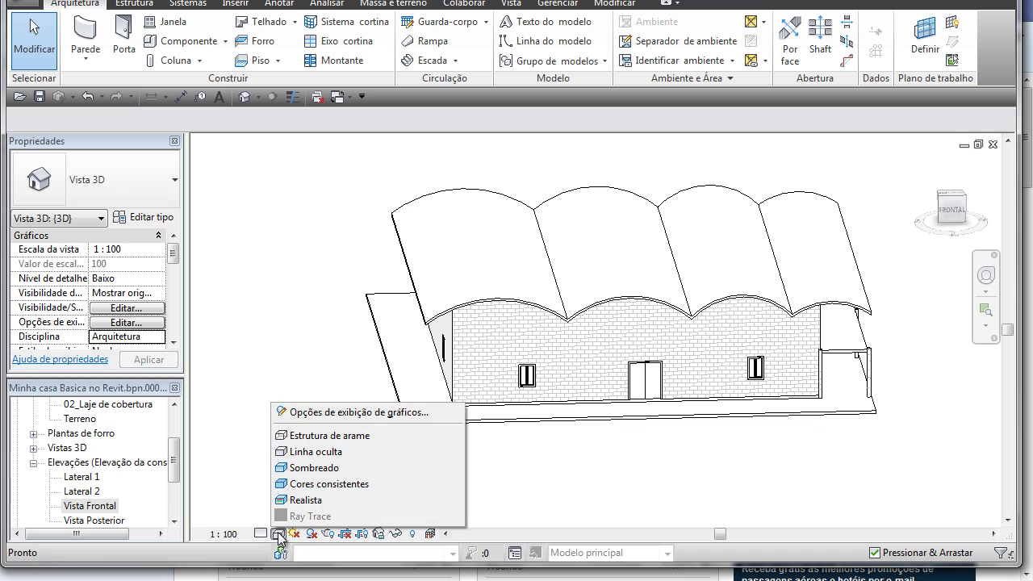
click(343, 438)
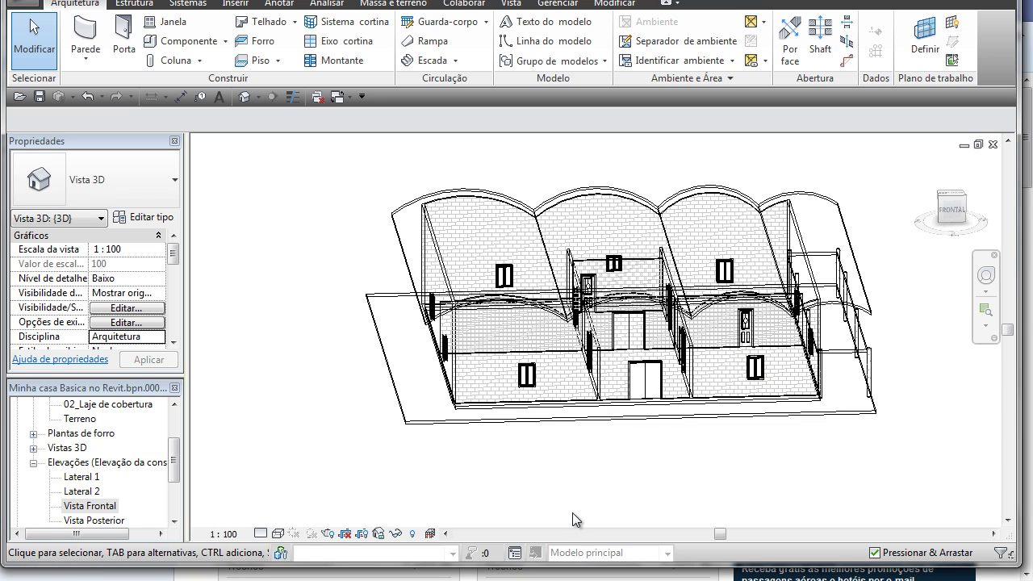
click(283, 536)
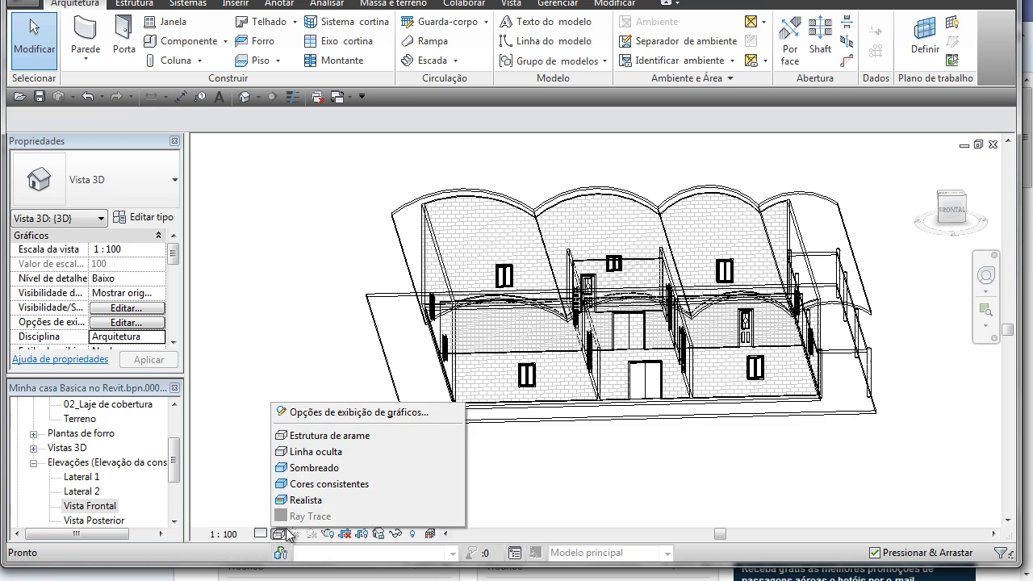
click(317, 500)
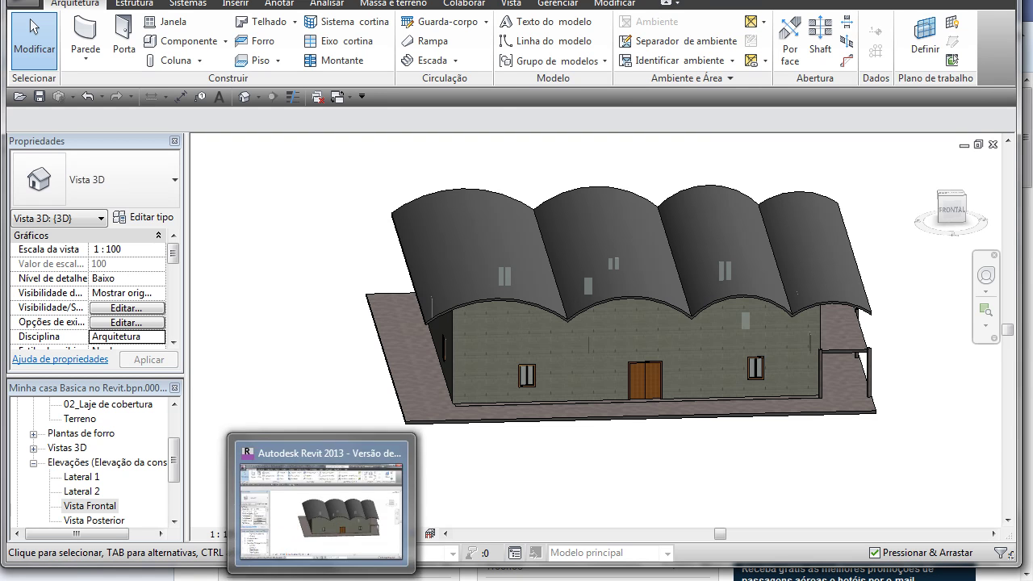
click(346, 516)
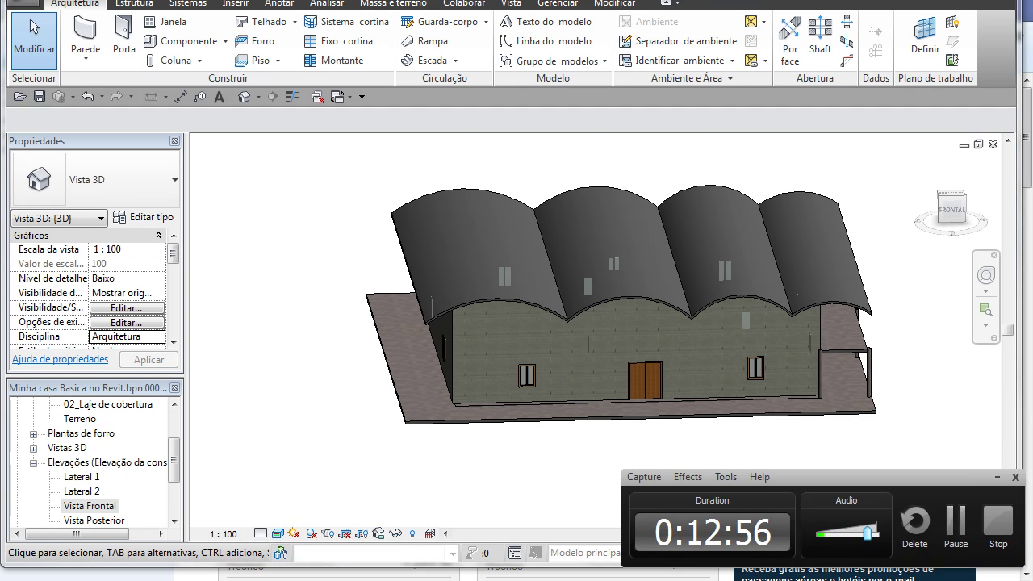